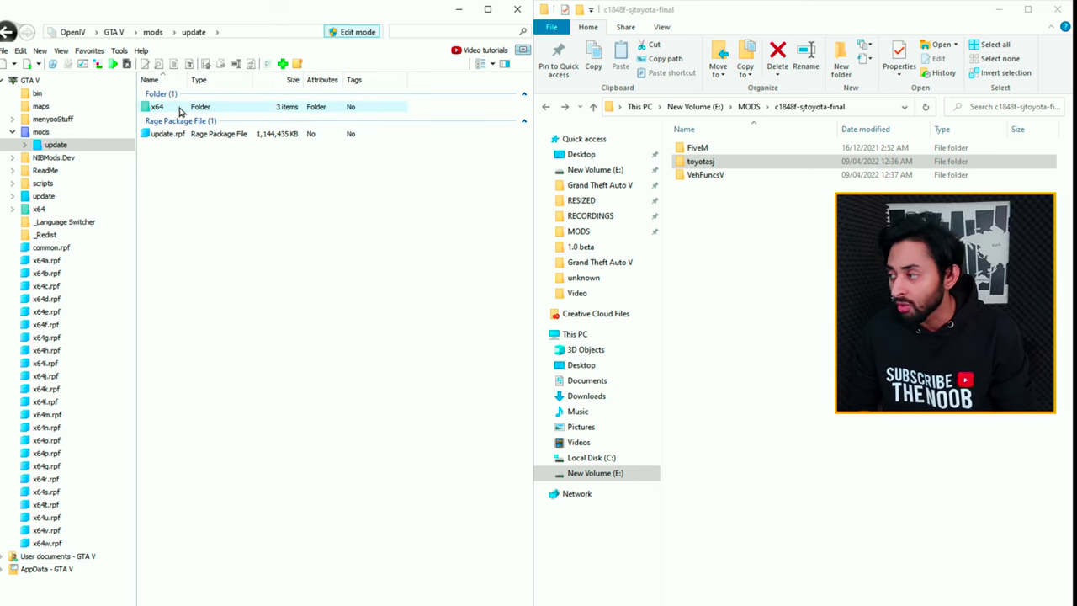
Step: Delete the existing toyotasj folder from mods\update\x64\dlcpacks
double_click(185, 109)
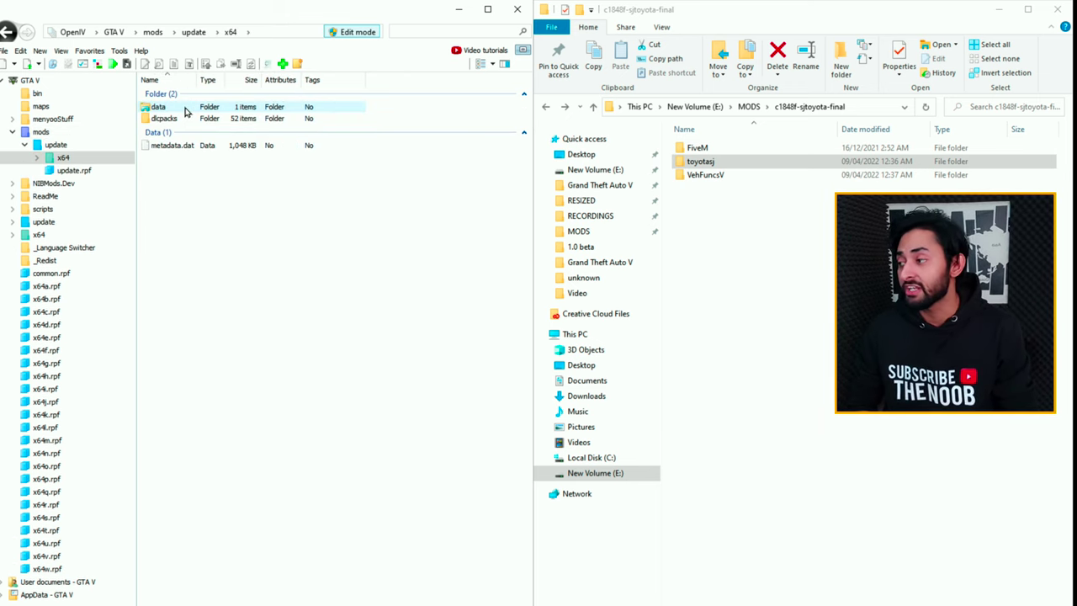
double_click(173, 118)
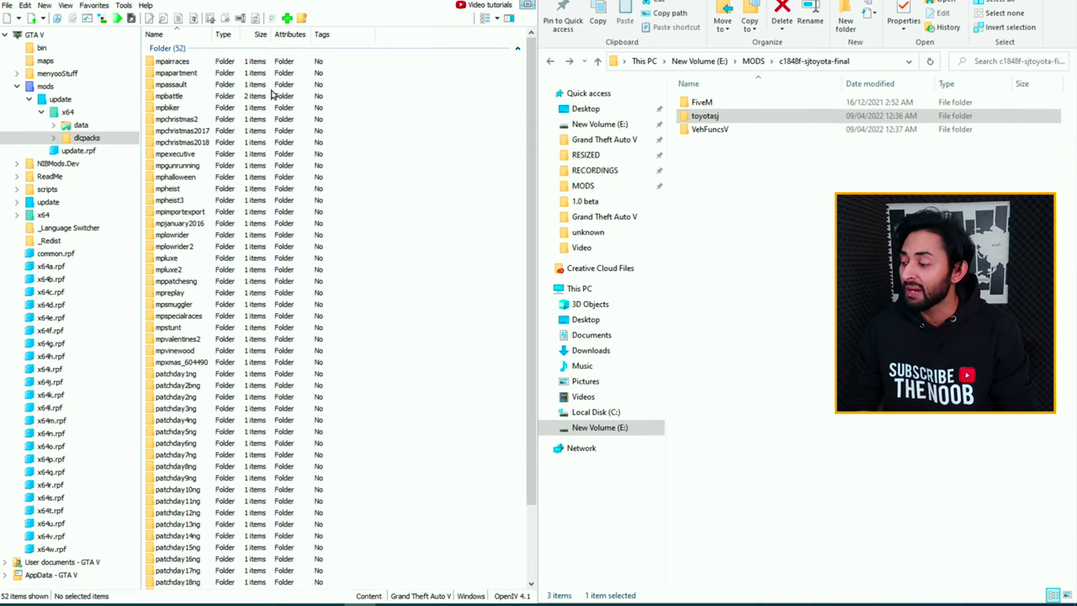
scroll(329, 194, "down", 3)
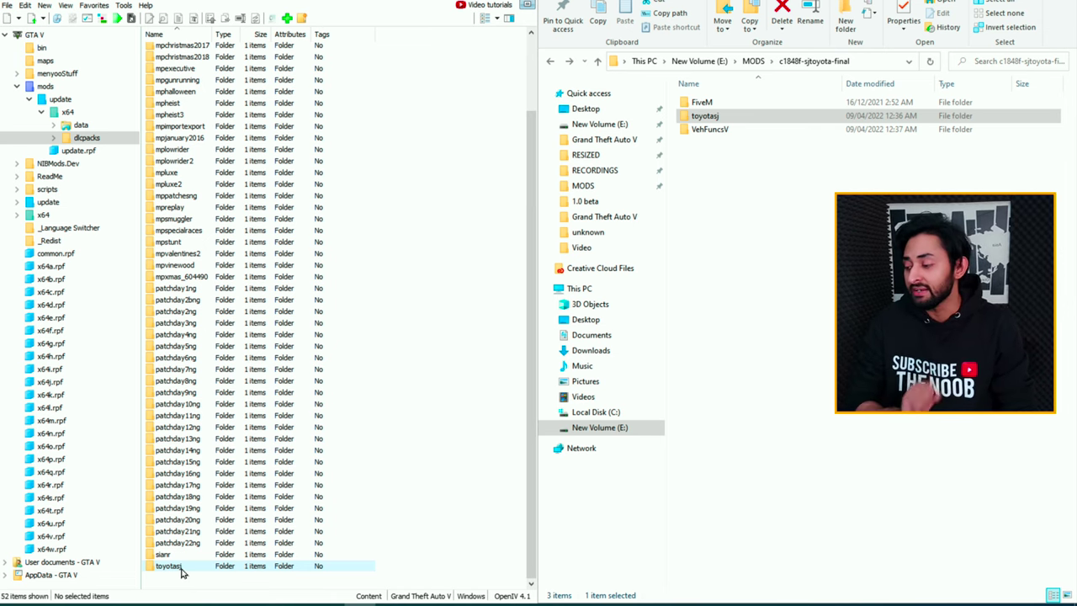
left_click(178, 566)
key("Delete")
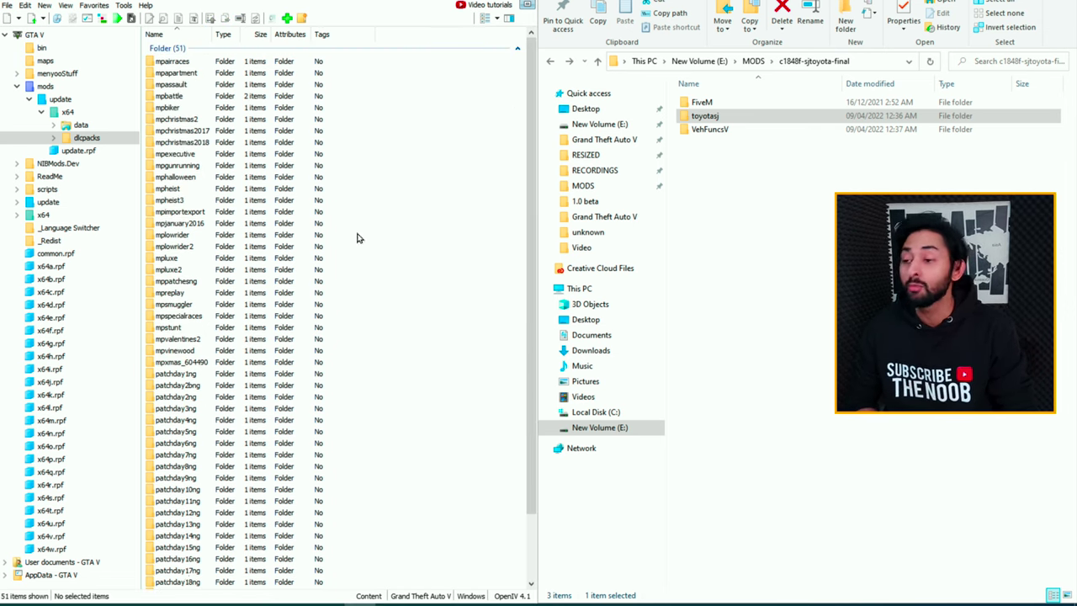
Step: Copy the toyotasj folder from c1848f-sjtoyota-final into the dlcpacks folder
scroll(182, 446, "down", 2)
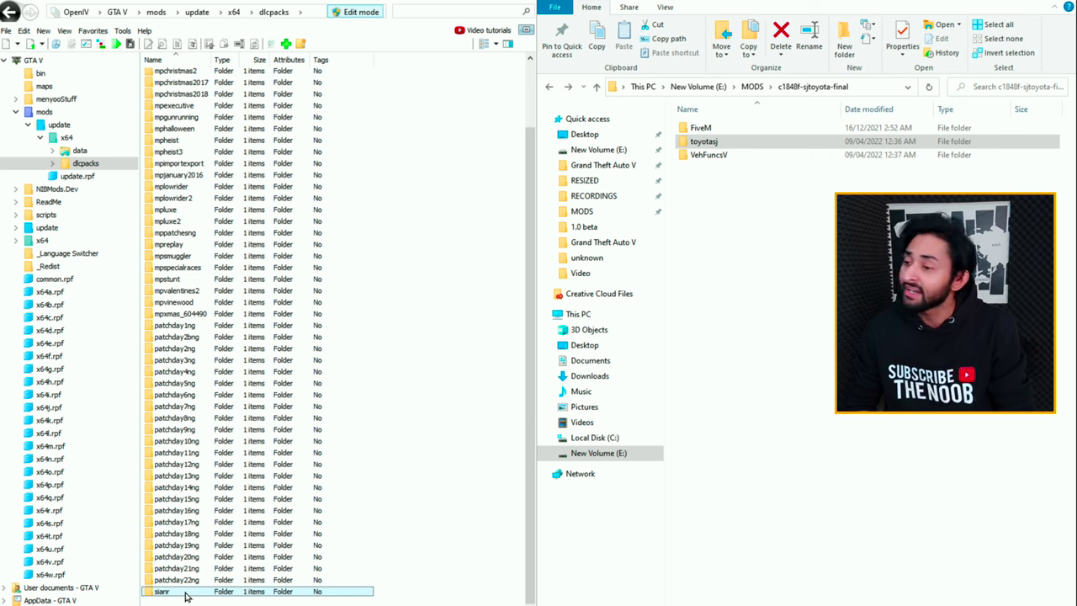
left_click(713, 144)
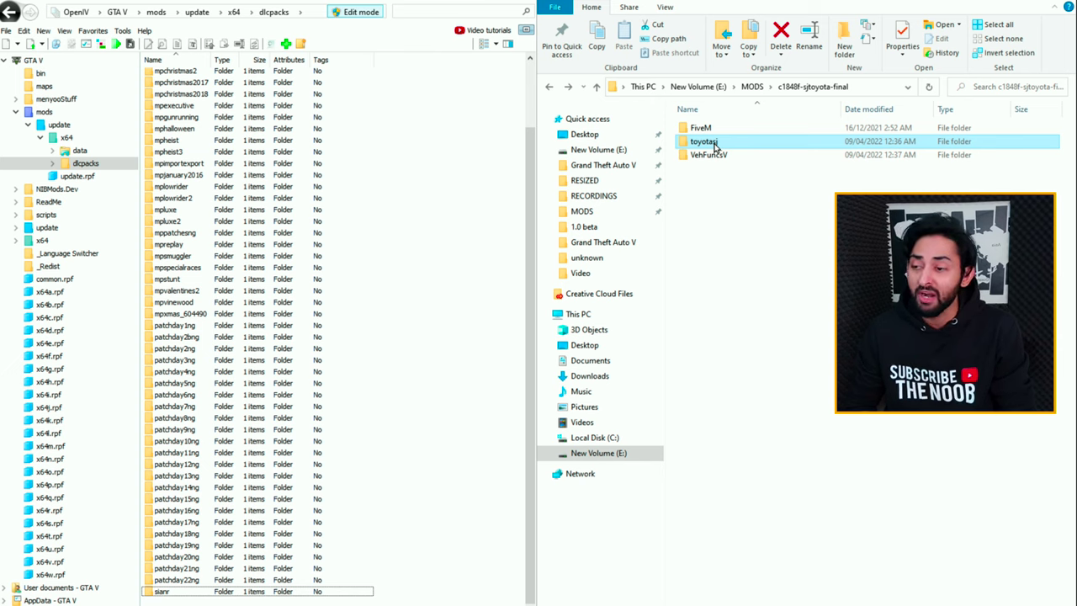
left_click_drag(712, 147, 459, 520)
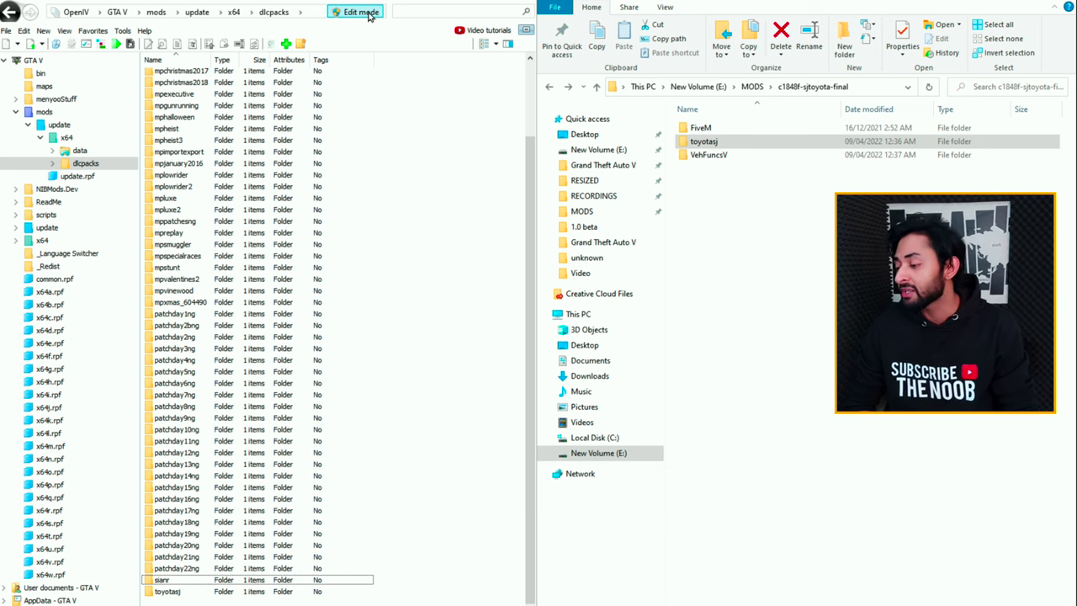
Step: Compare the contents of the installed and source toyotasj folders, returning to the GTA V root and c1848f-sjtoyota-final
double_click(168, 591)
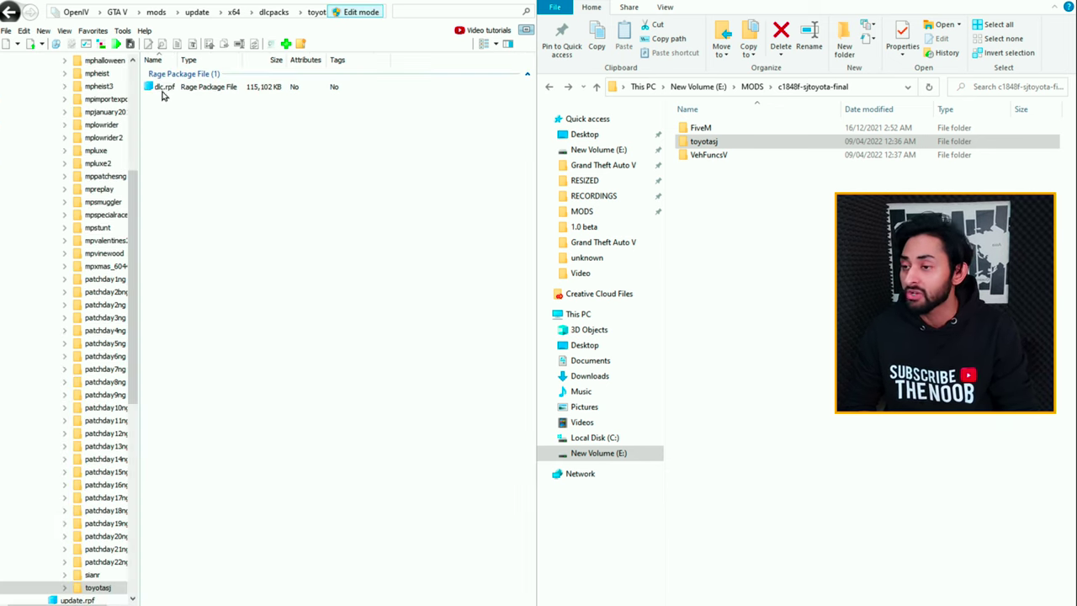
double_click(705, 142)
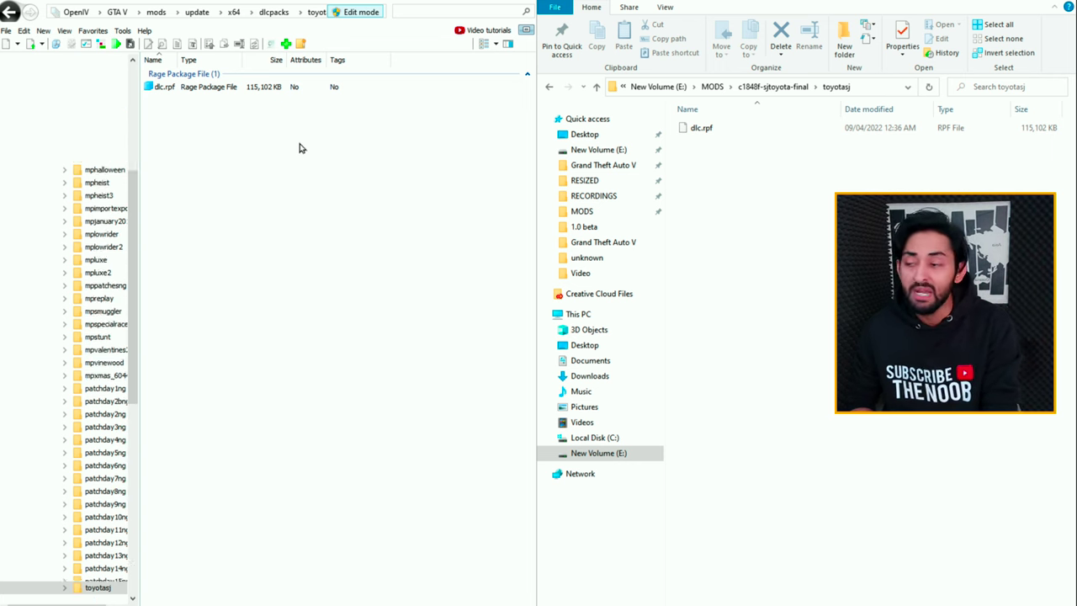
key("BackSpace")
key("BackSpace")
key("BackSpace")
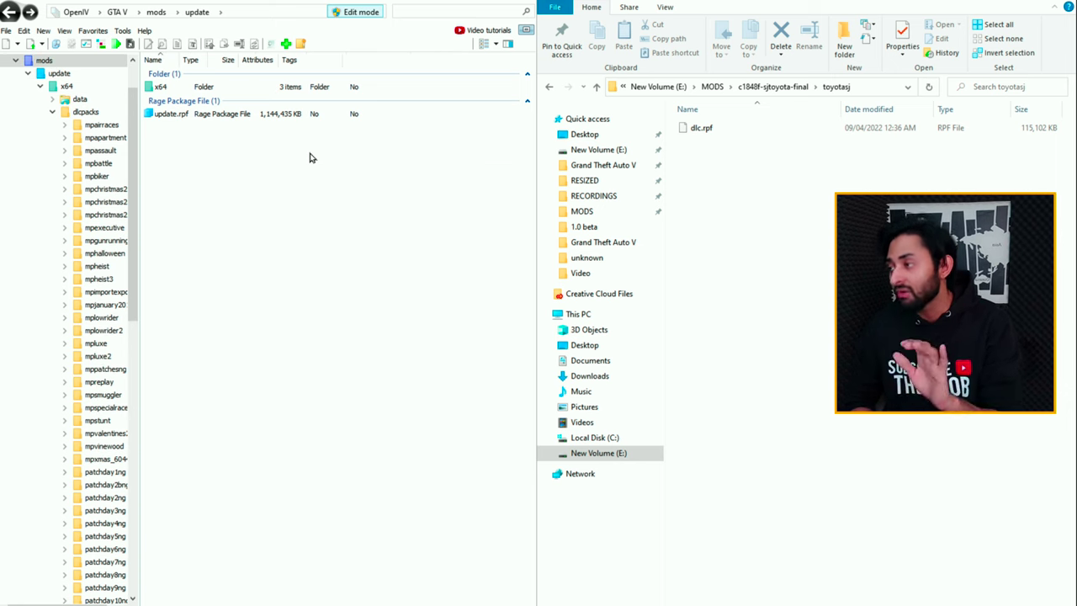
key("BackSpace")
key("BackSpace")
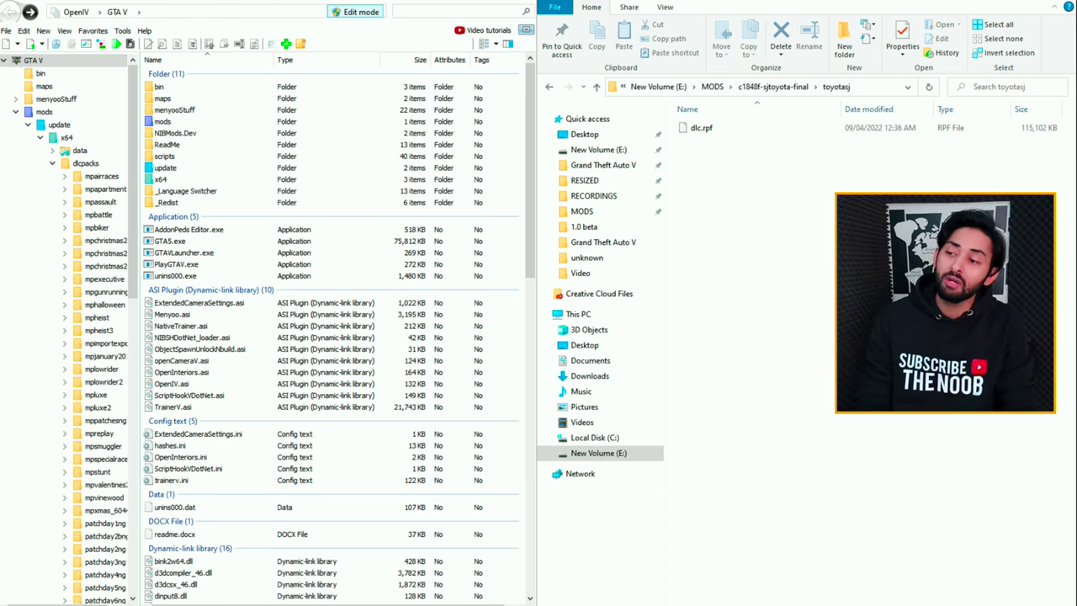
key("BackSpace")
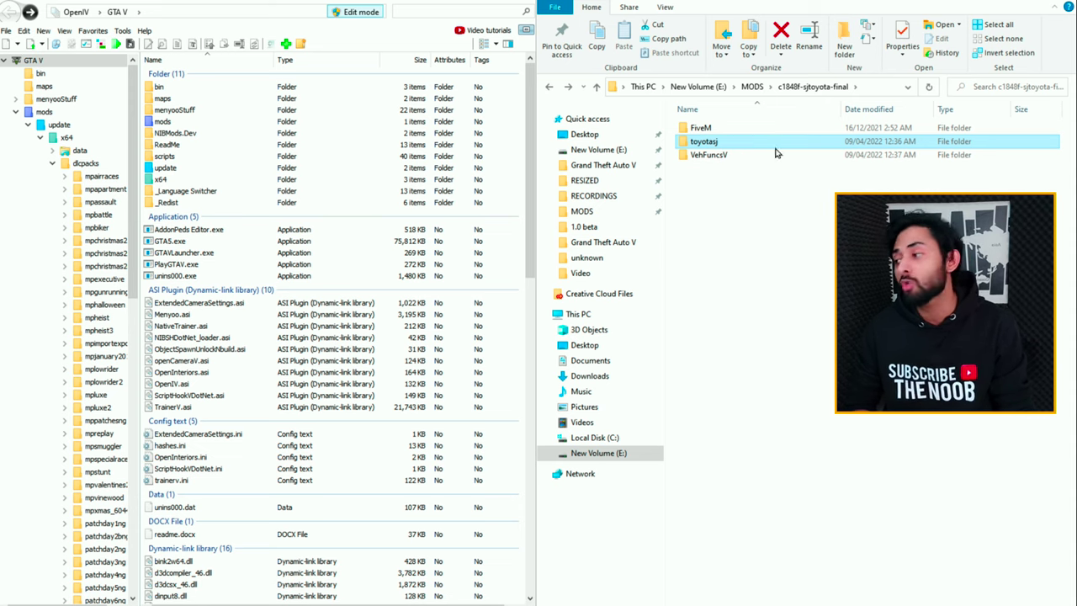
Step: Open dlclist.xml for editing from mods\update\update.rpf\common\data
double_click(163, 121)
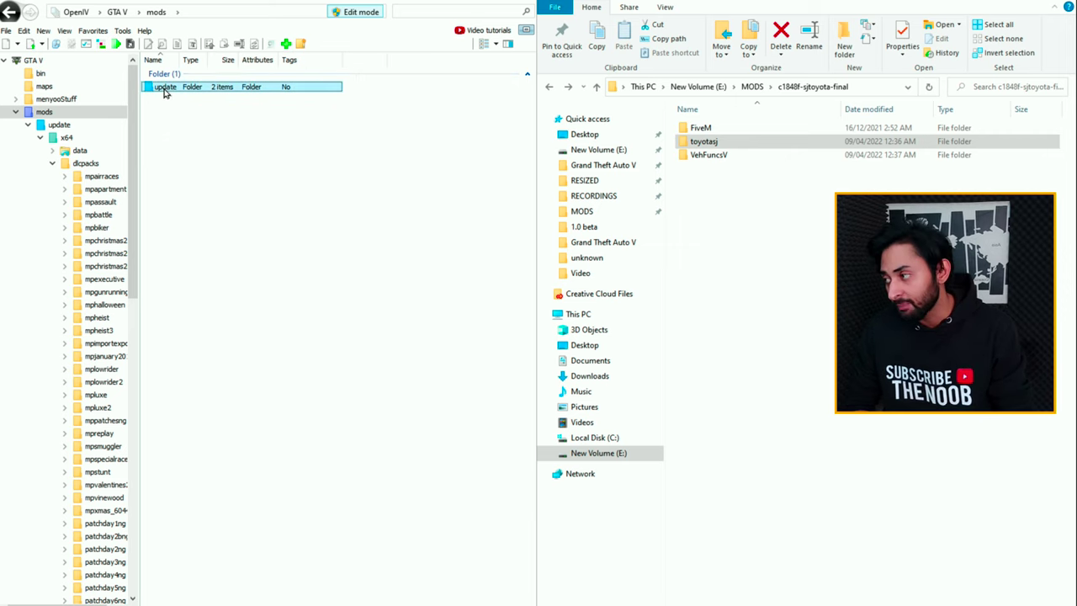
double_click(164, 87)
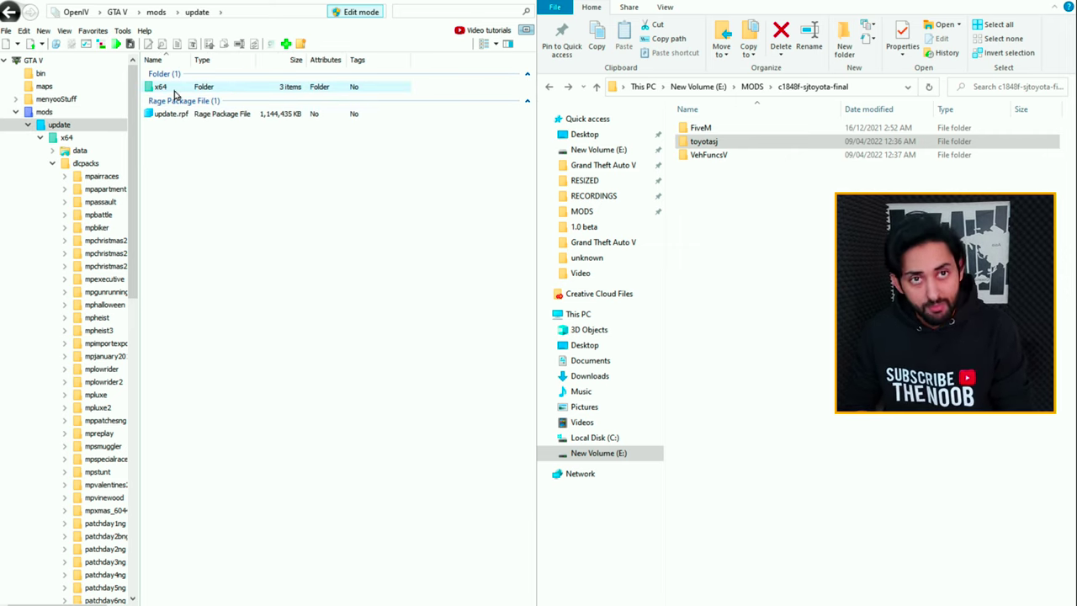
double_click(176, 114)
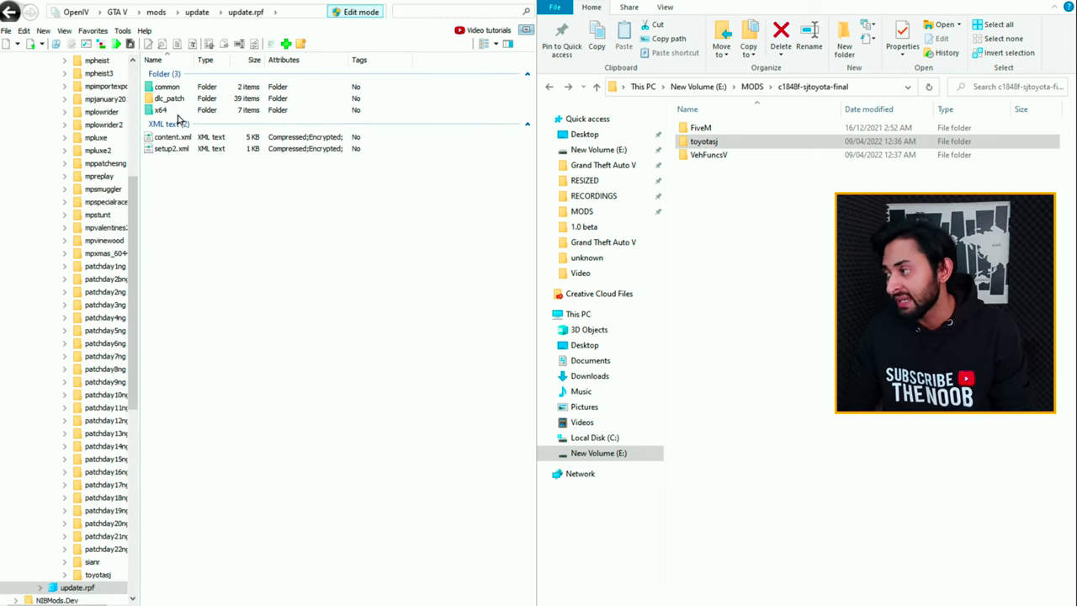
double_click(166, 88)
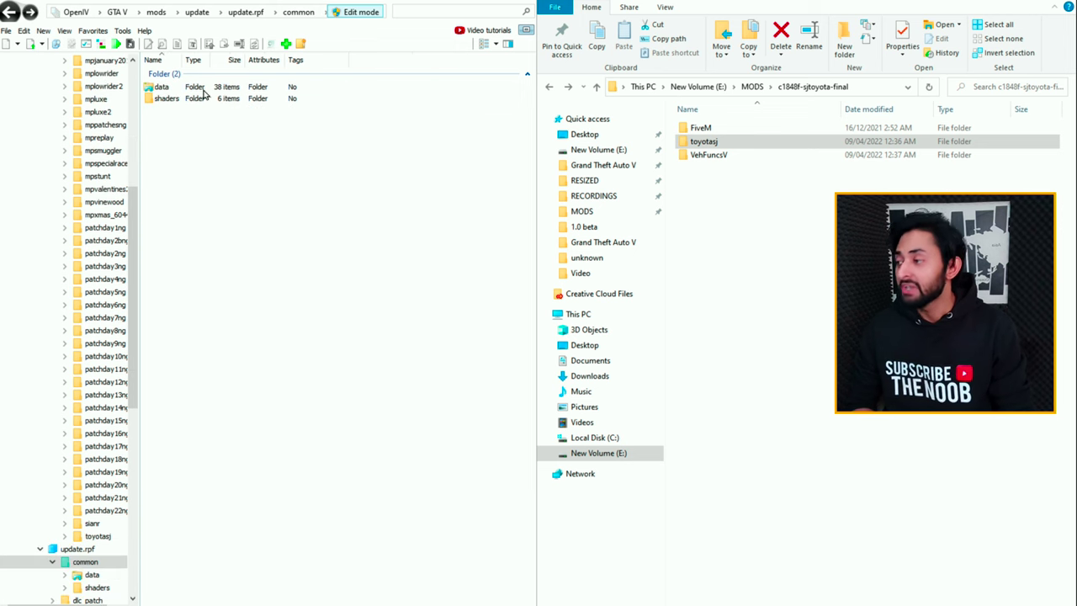
double_click(164, 88)
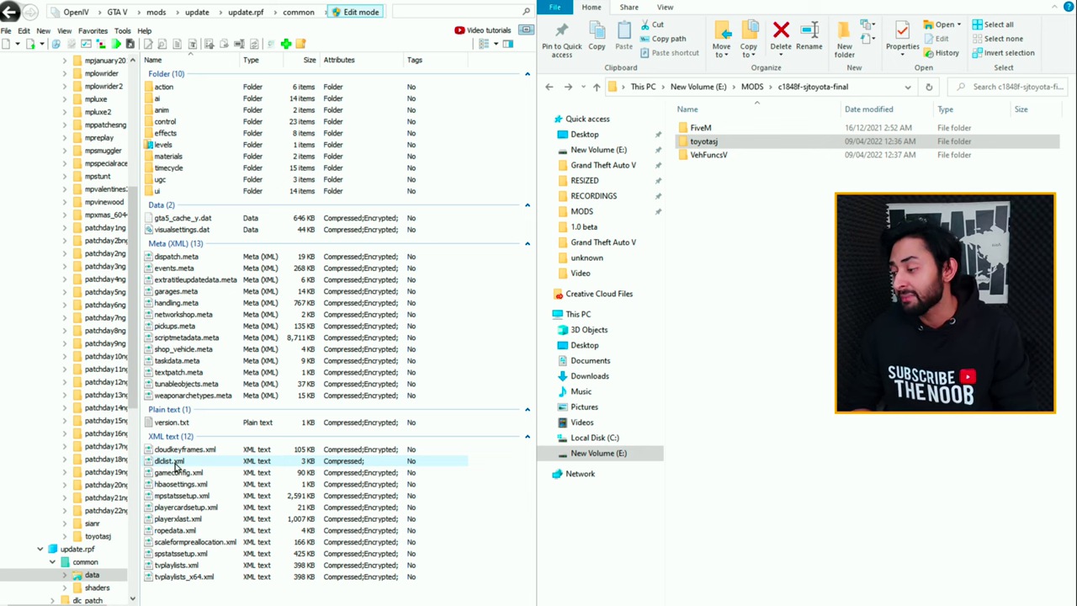
left_click(175, 464)
right_click(175, 466)
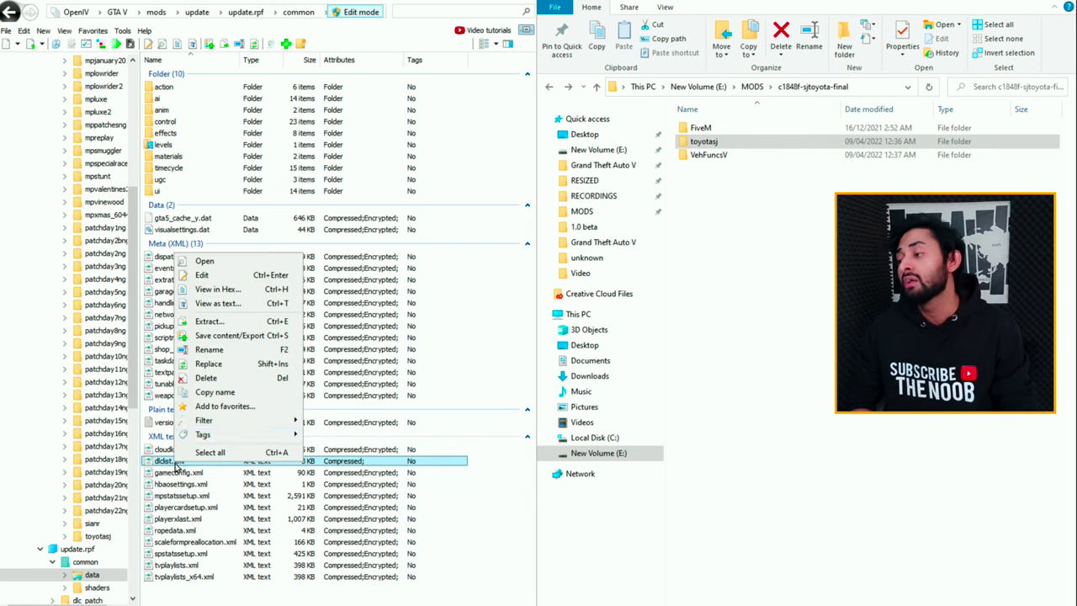
left_click(251, 278)
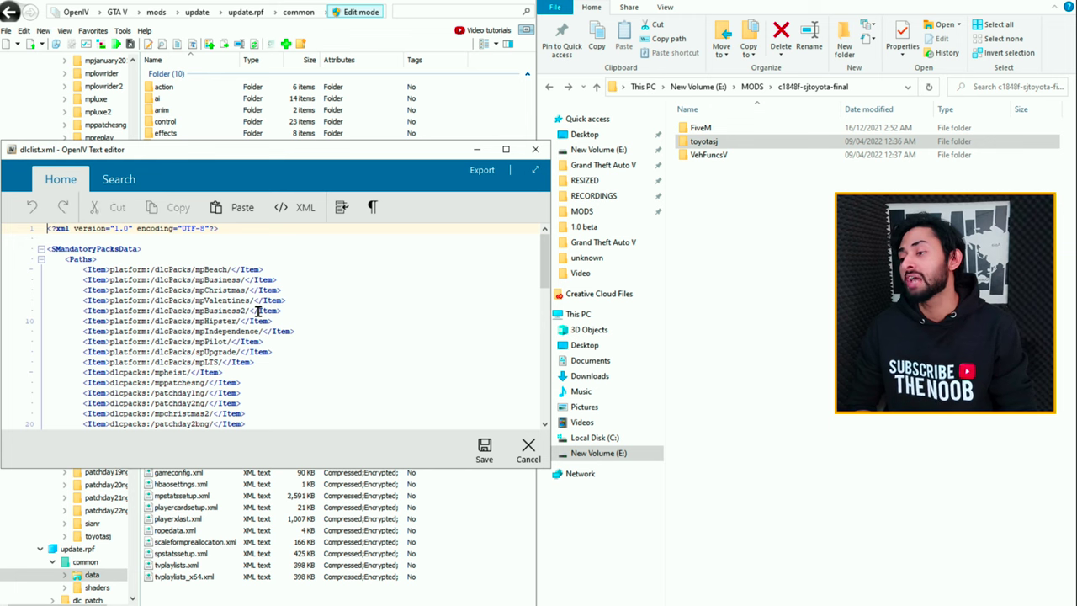
Step: Delete the toyotasj item line from the end of the paths list in dlclist.xml, including its empty line
scroll(460, 324, "down", 13)
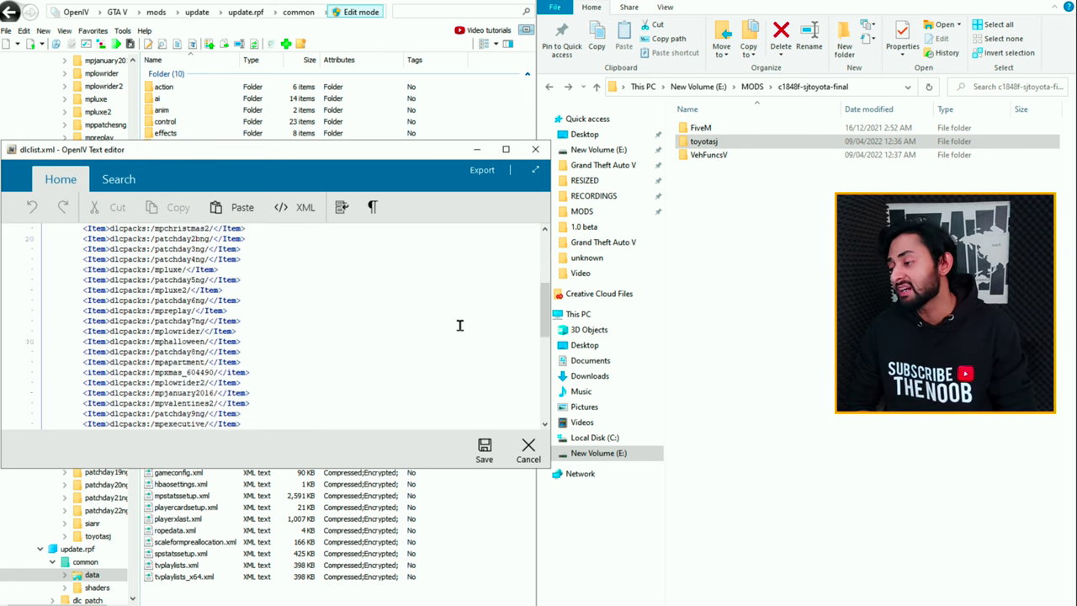
scroll(459, 323, "down", 3)
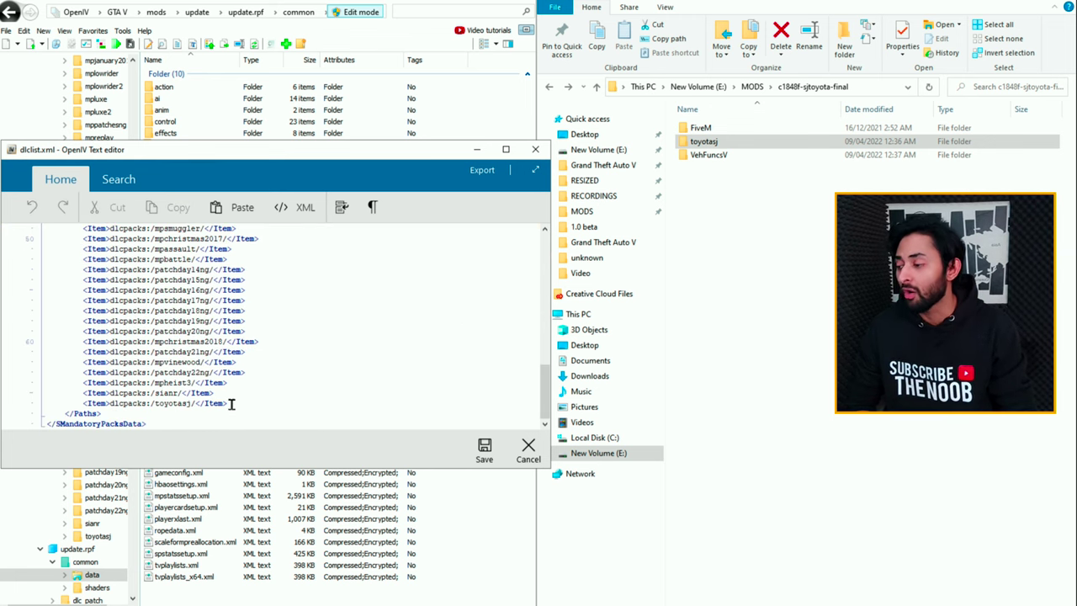
left_click(234, 405)
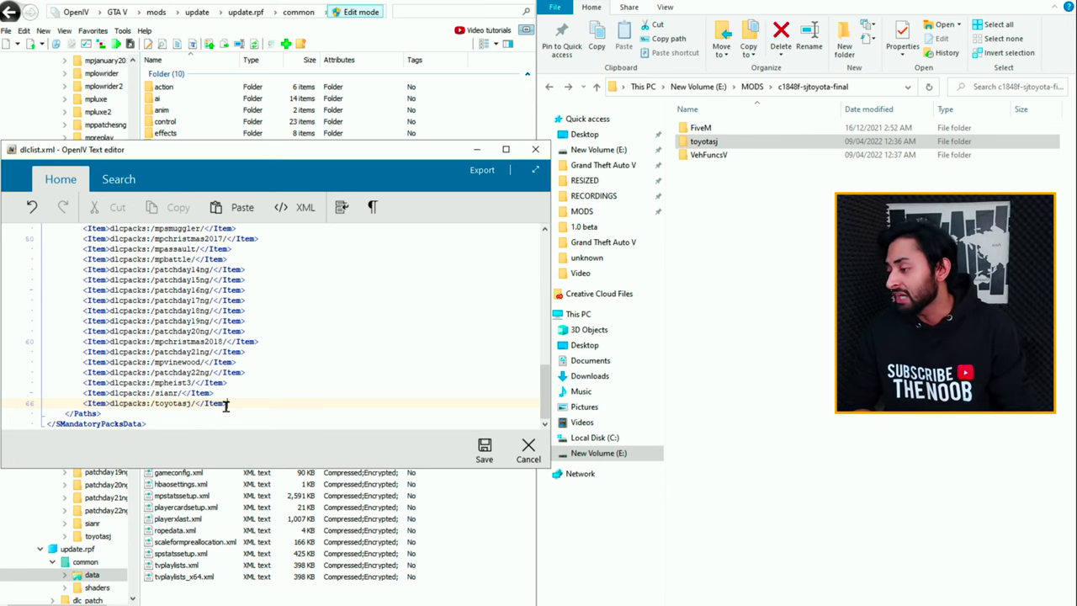
double_click(211, 403)
left_click(211, 404)
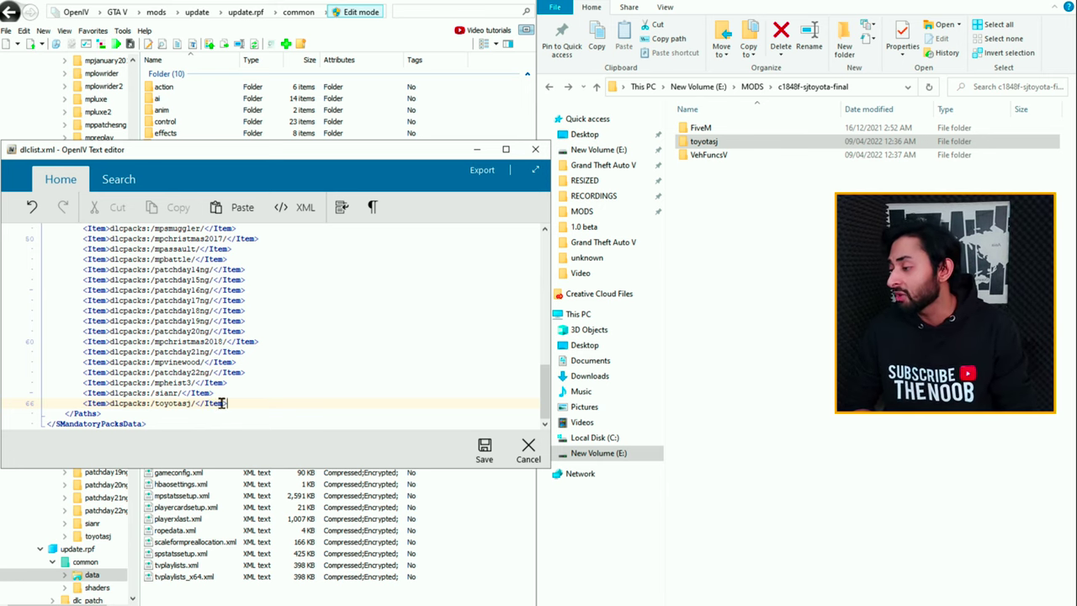
left_click_drag(226, 403, 79, 404)
key("BackSpace")
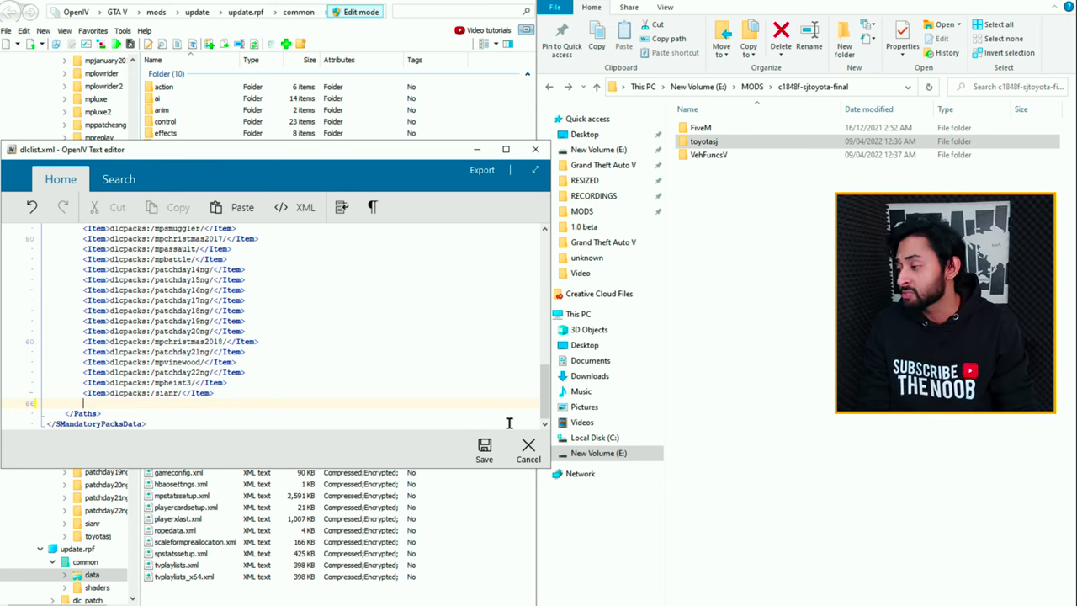
key("BackSpace")
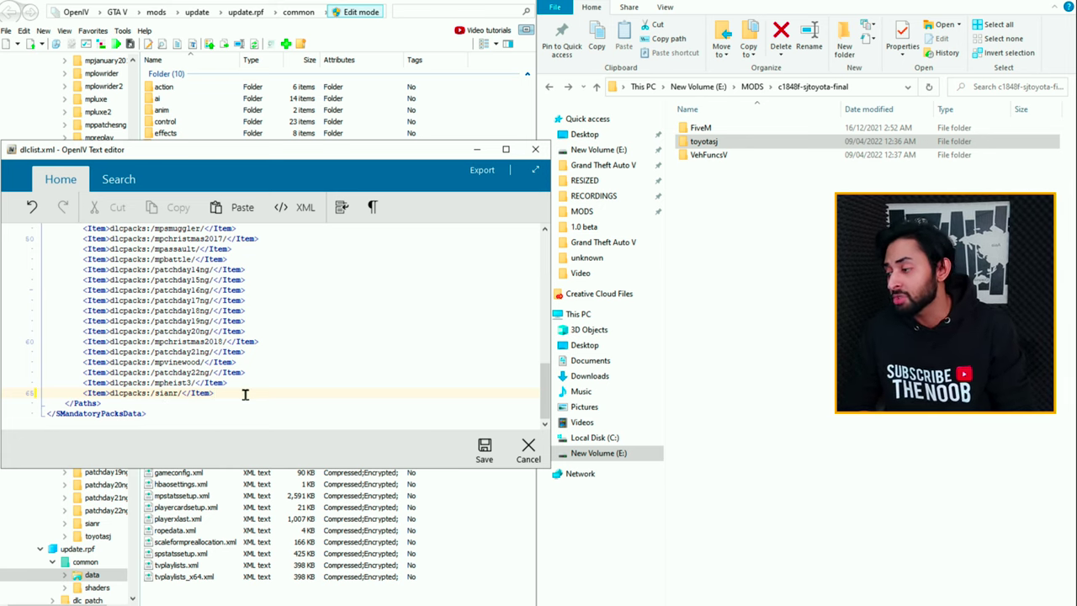
Step: Copy the whole mpheist3 item line in dlclist.xml
double_click(181, 381)
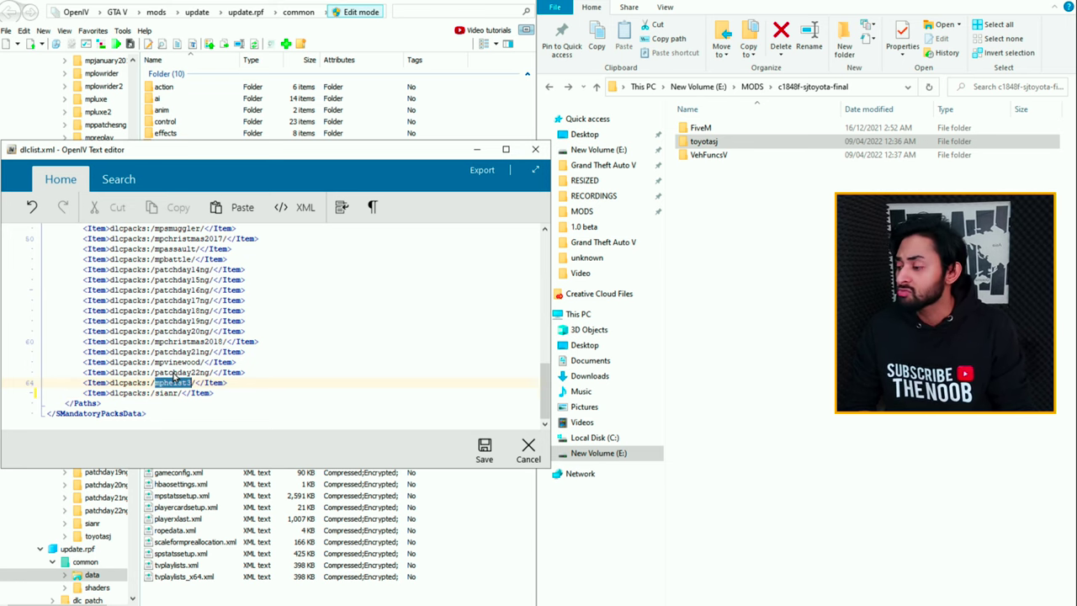
left_click(232, 382)
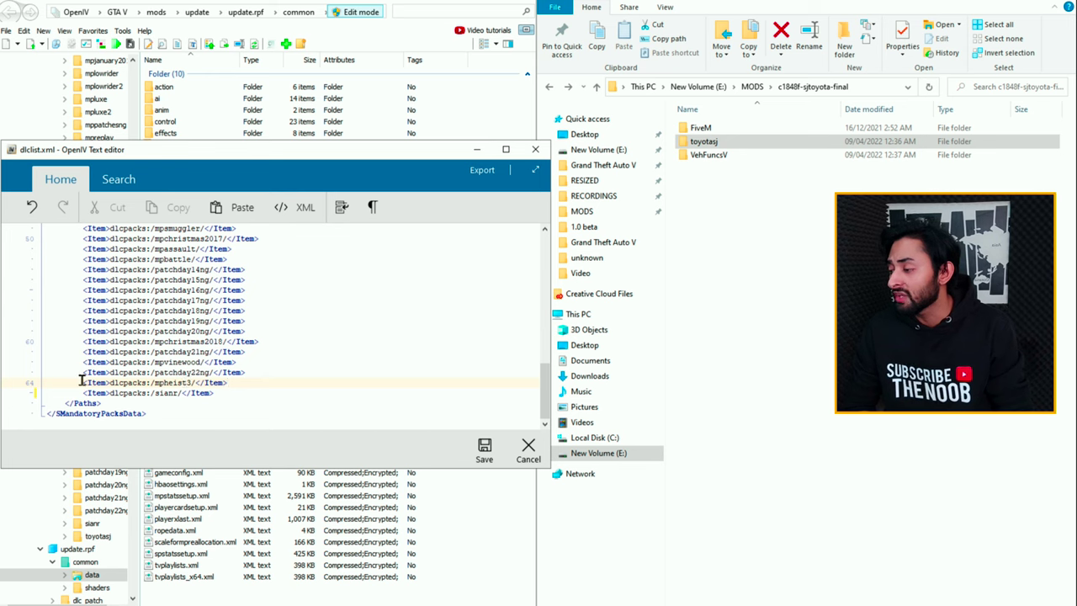
left_click_drag(83, 382, 229, 383)
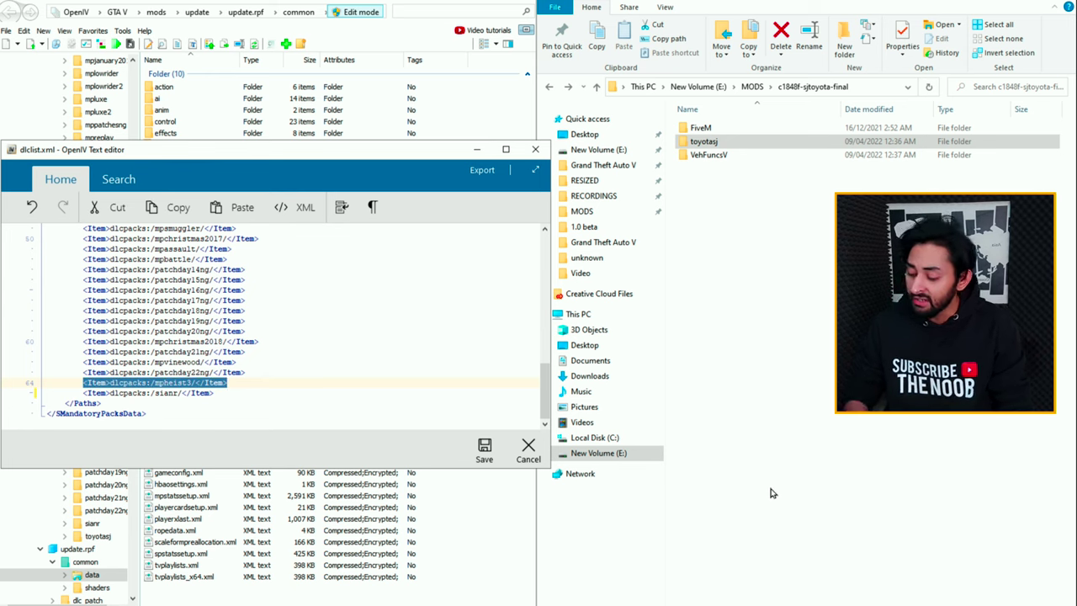
right_click(197, 381)
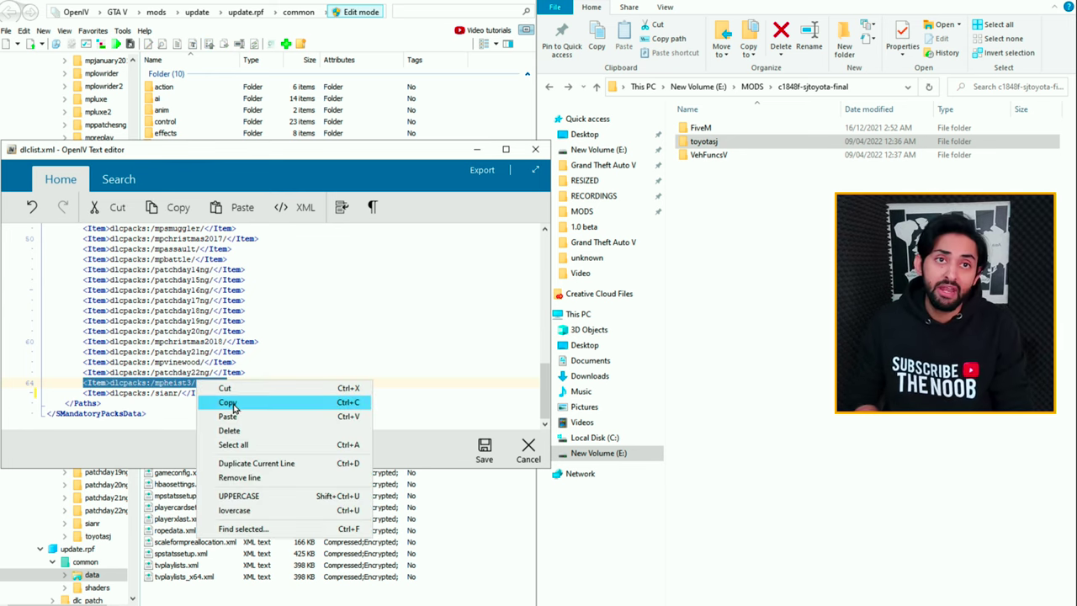
left_click(228, 402)
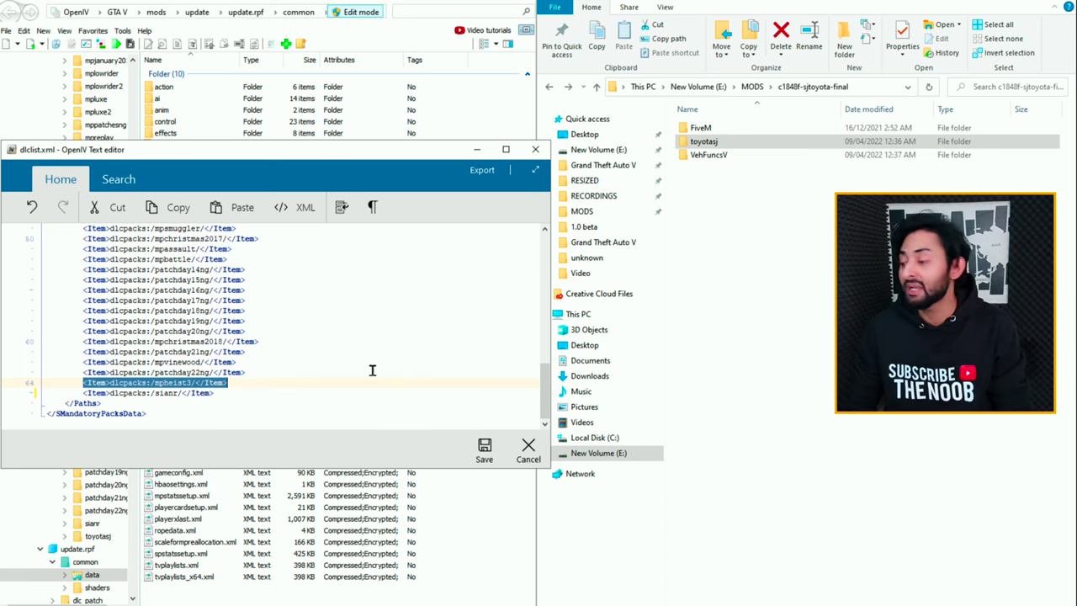
right_click(190, 386)
left_click(237, 406)
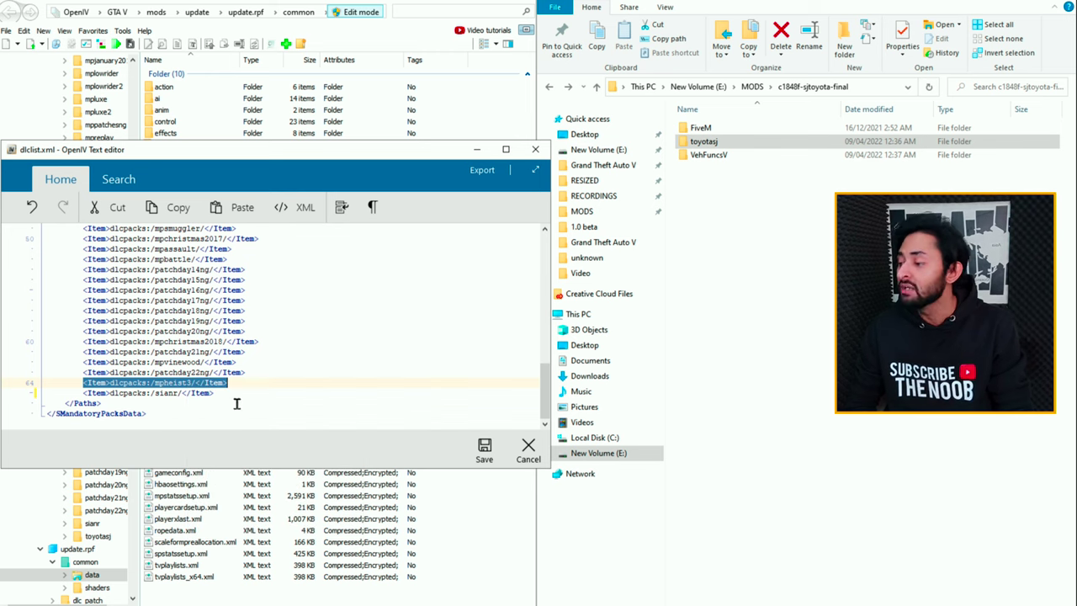
Step: Paste the copied mpheist3 item line on a new line directly below the sianr item in dlclist.xml
left_click(258, 393)
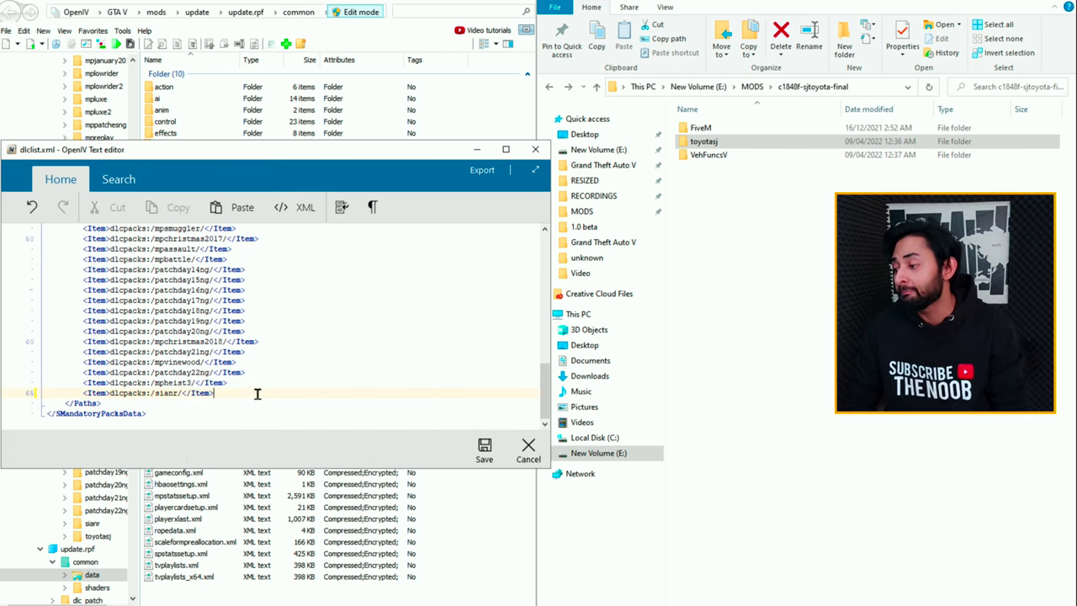
left_click(67, 403)
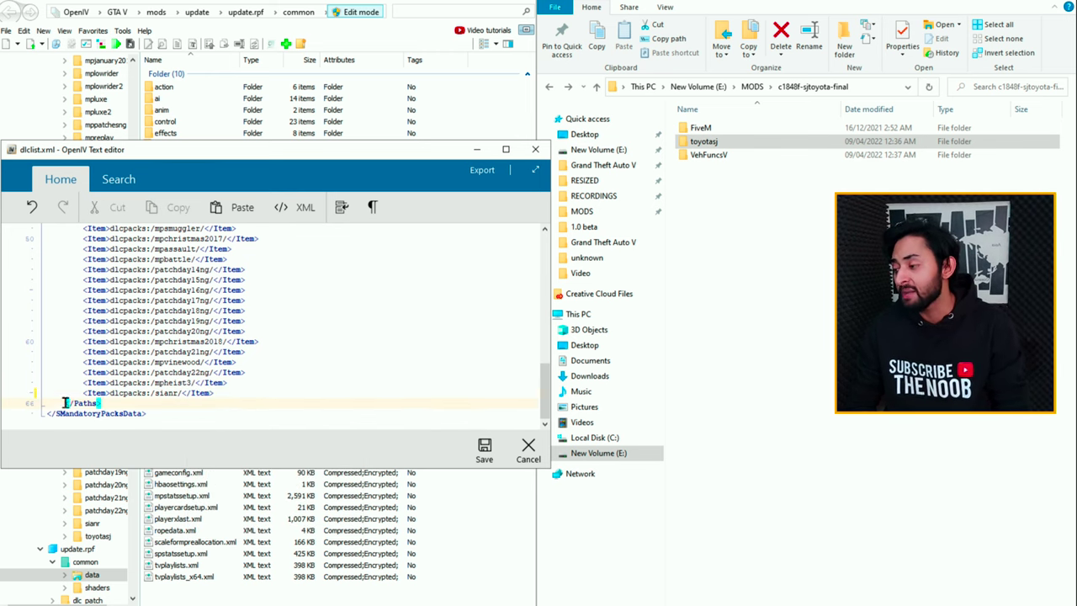
key("Up")
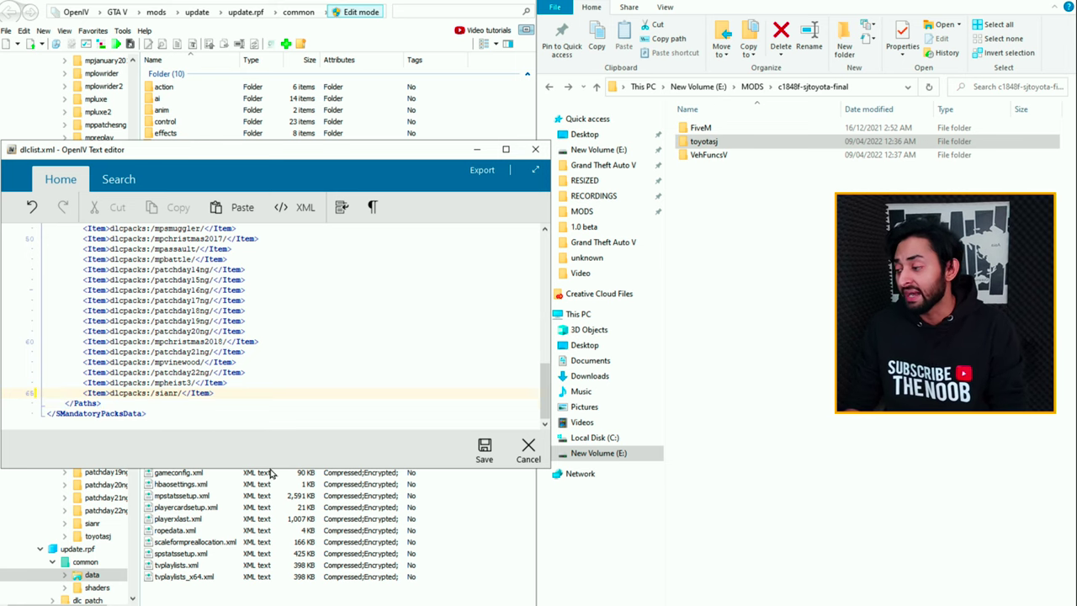
key("Right")
key("Right")
key("Right")
key("Right")
key("Right")
key("Right")
key("Right")
key("Right")
key("Right")
key("Right")
key("Right")
key("Right")
key("Right")
key("Right")
key("Right")
key("Right")
key("Right")
key("Right")
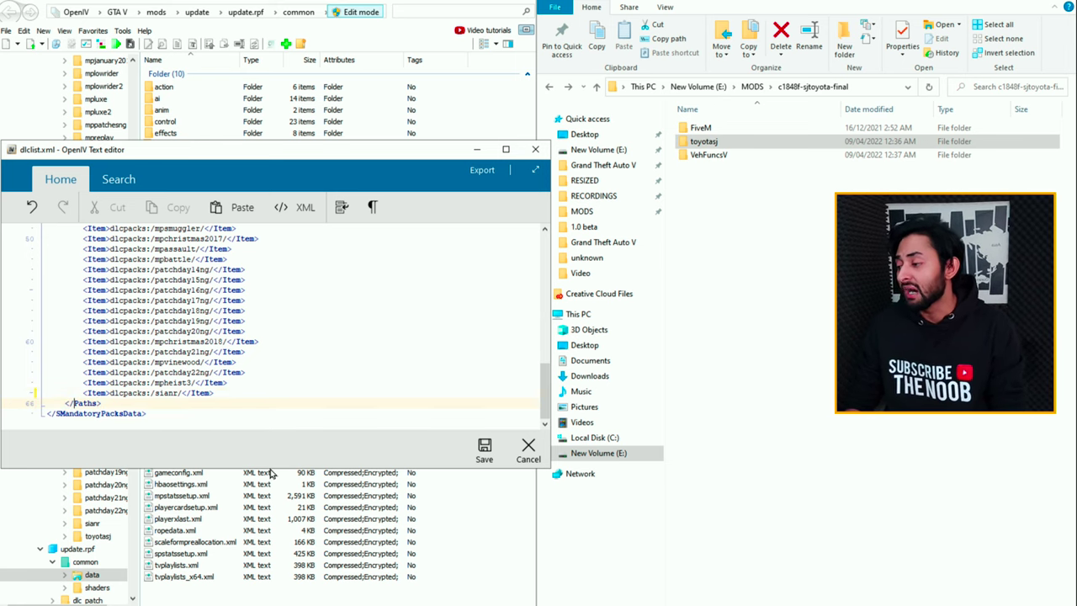
key("Right")
key("Right")
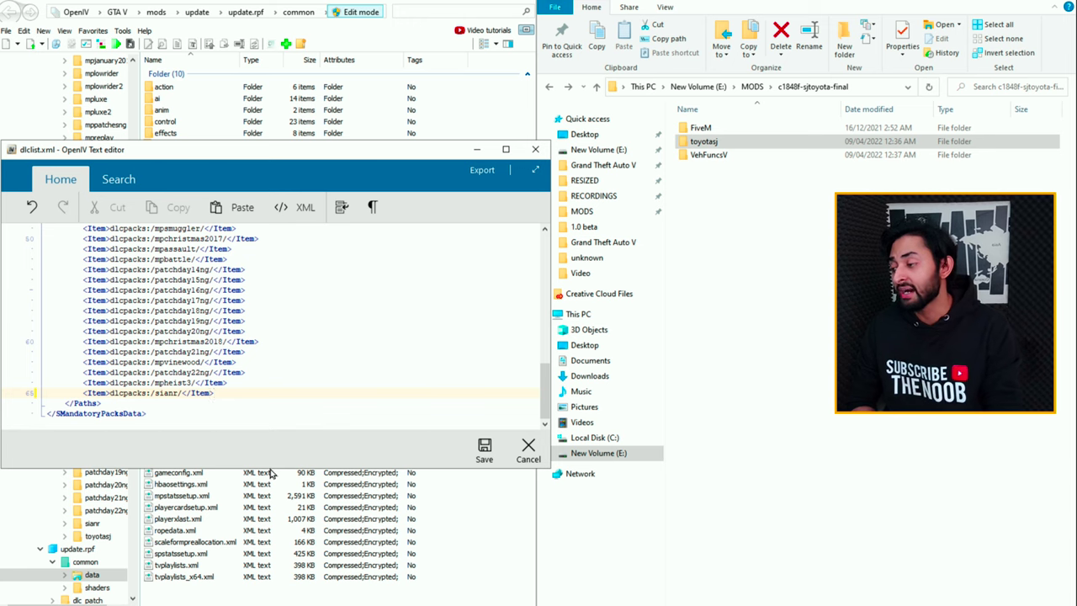
key("Return")
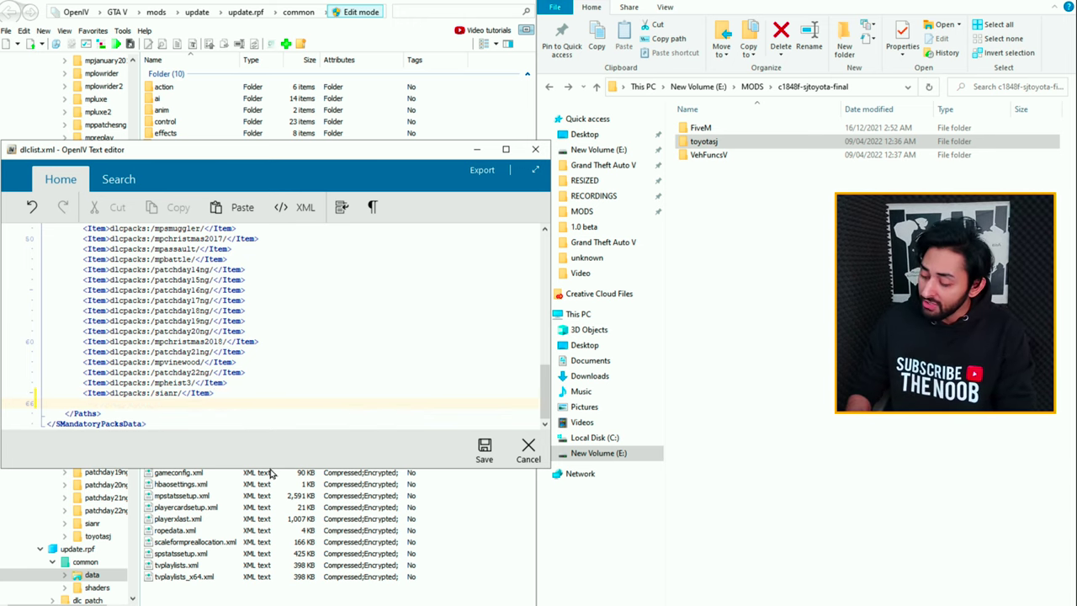
key("ctrl+v")
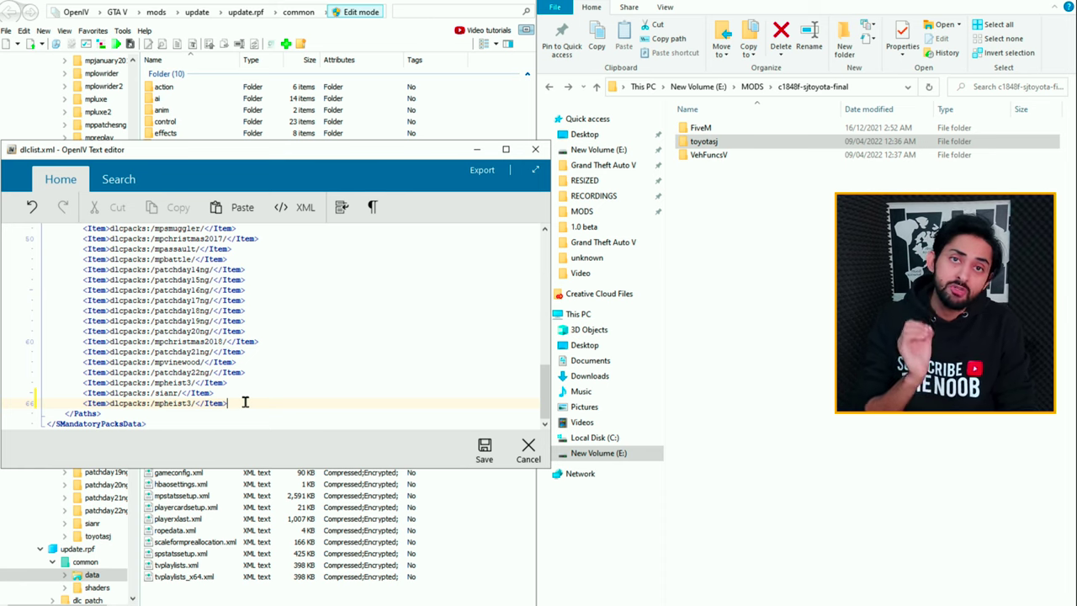
Step: Delete the name mpheist3 from the pasted last item, keeping both slashes after dlcpacks:
left_click(191, 403)
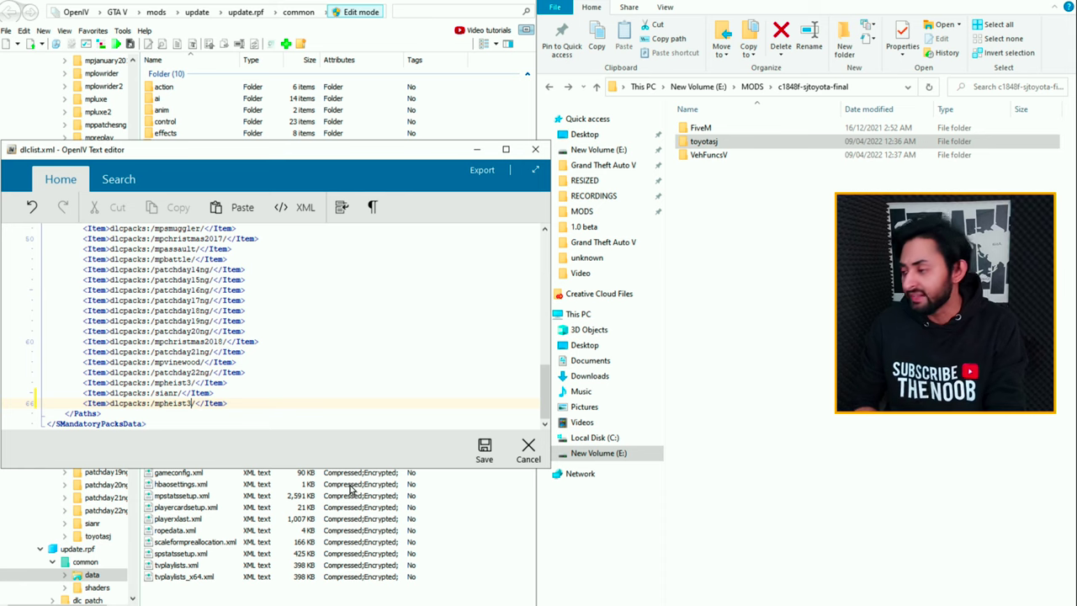
key("BackSpace")
key("BackSpace")
key("BackSpace")
key("BackSpace")
key("BackSpace")
key("BackSpace")
key("BackSpace")
key("BackSpace")
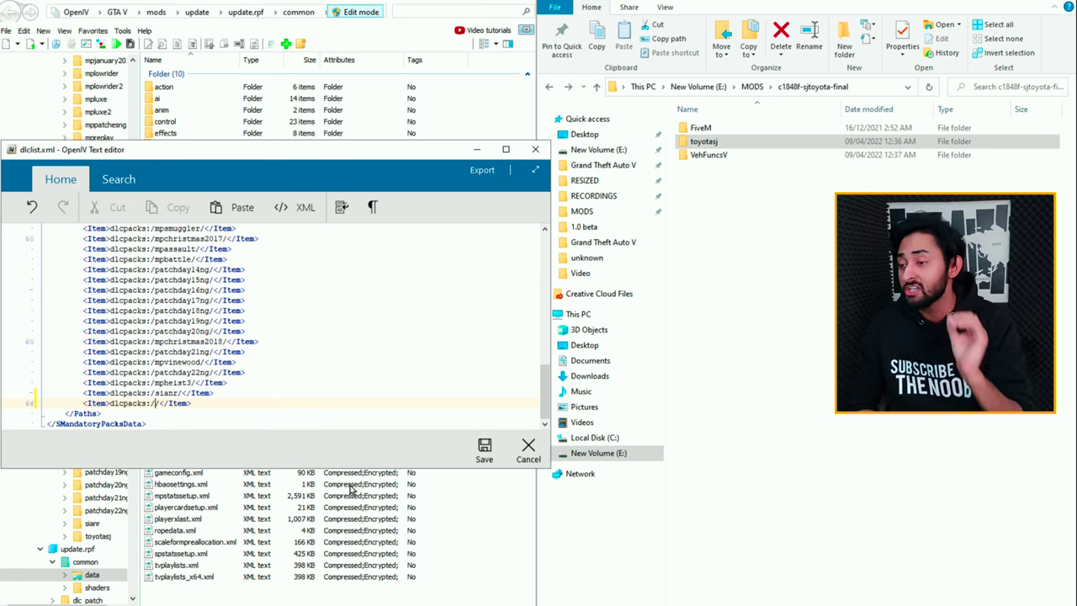
Step: Copy the name of the toyotasj folder in c1848f-sjtoyota-final without renaming it
left_click(712, 145)
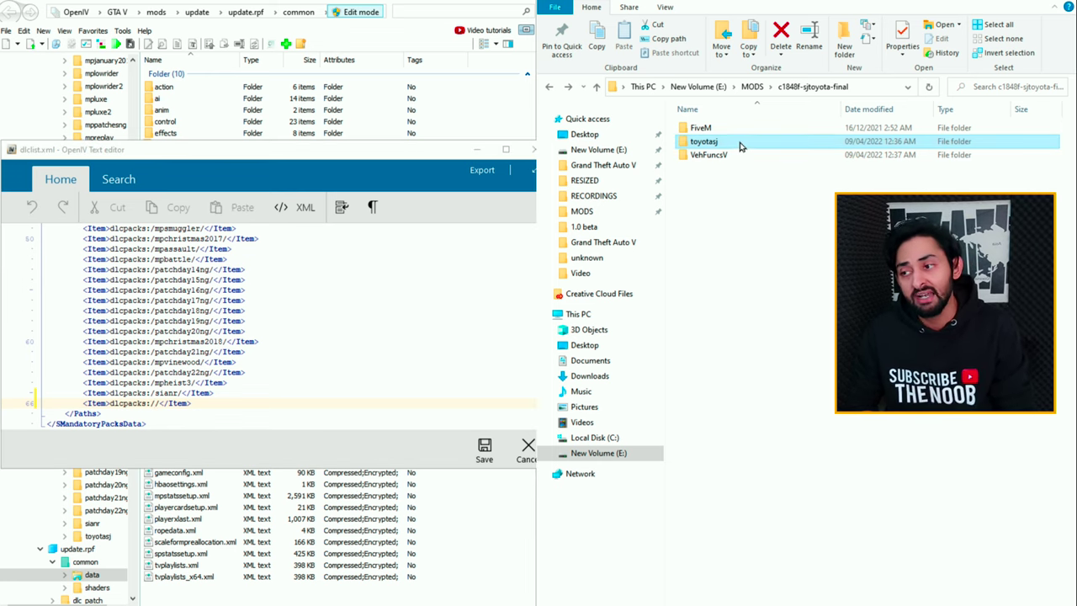
left_click(722, 141)
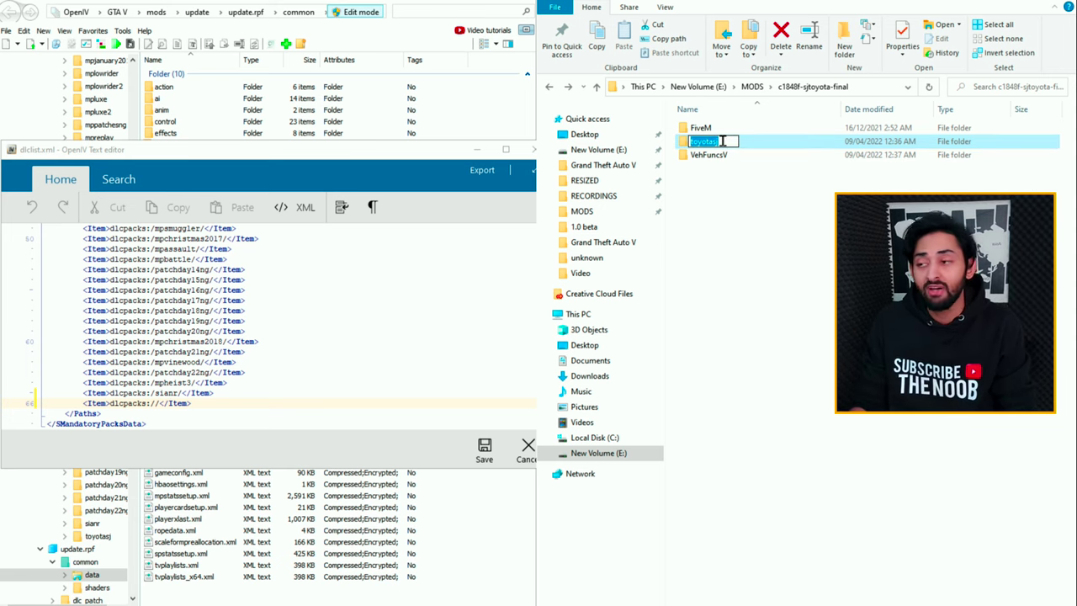
key("Return")
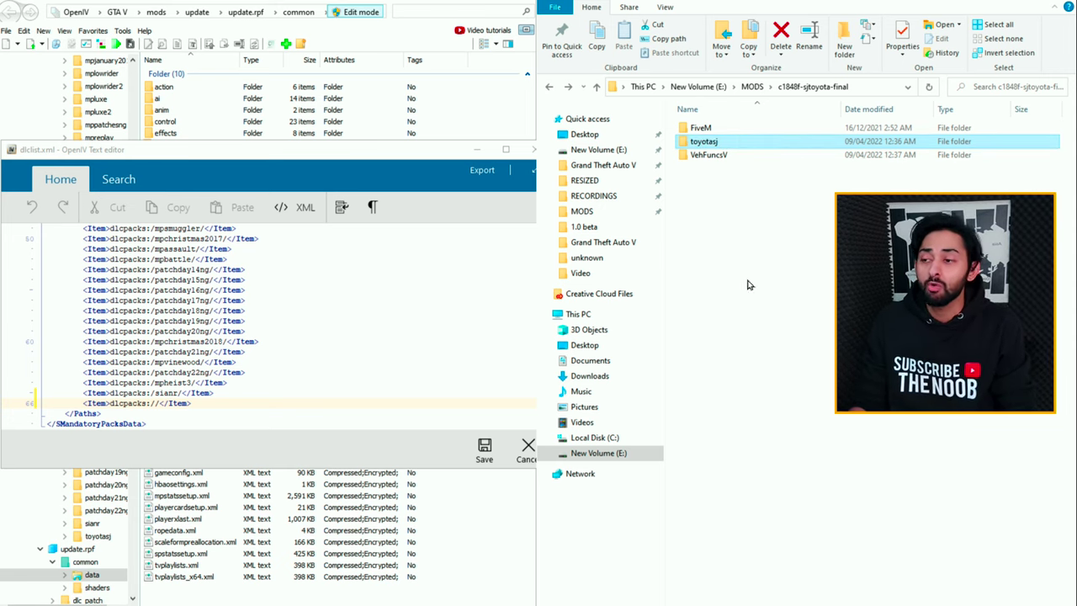
right_click(703, 143)
left_click(752, 462)
key("ctrl+c")
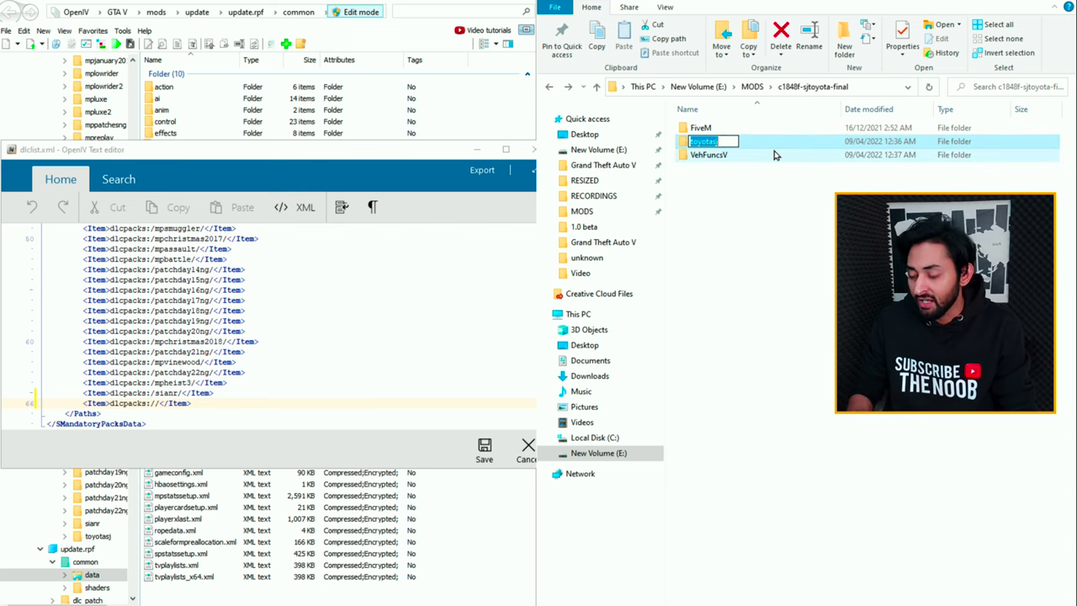
right_click(707, 143)
left_click(737, 179)
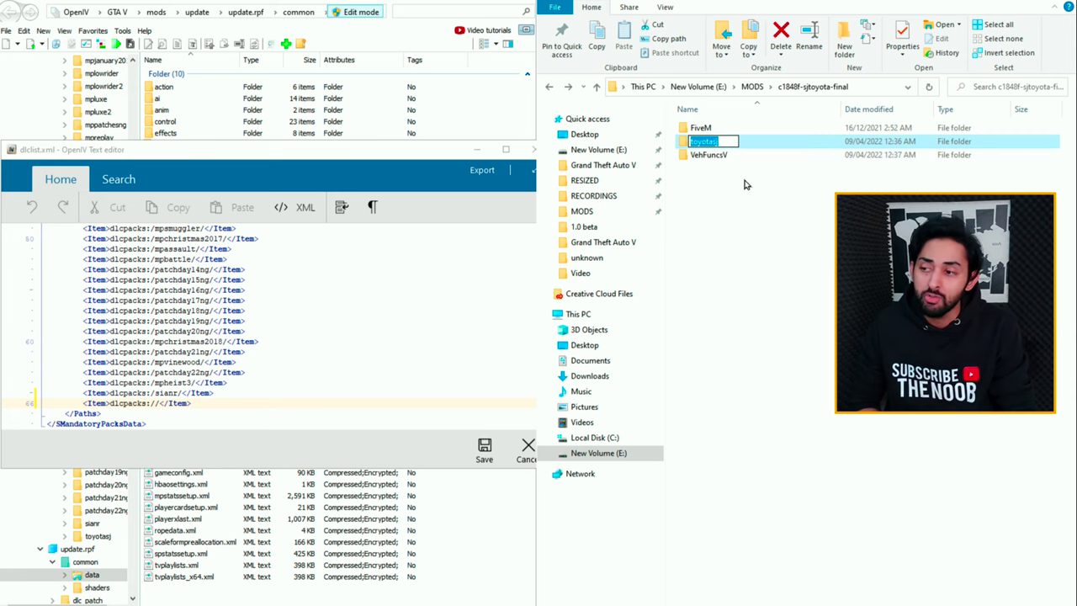
left_click(698, 145)
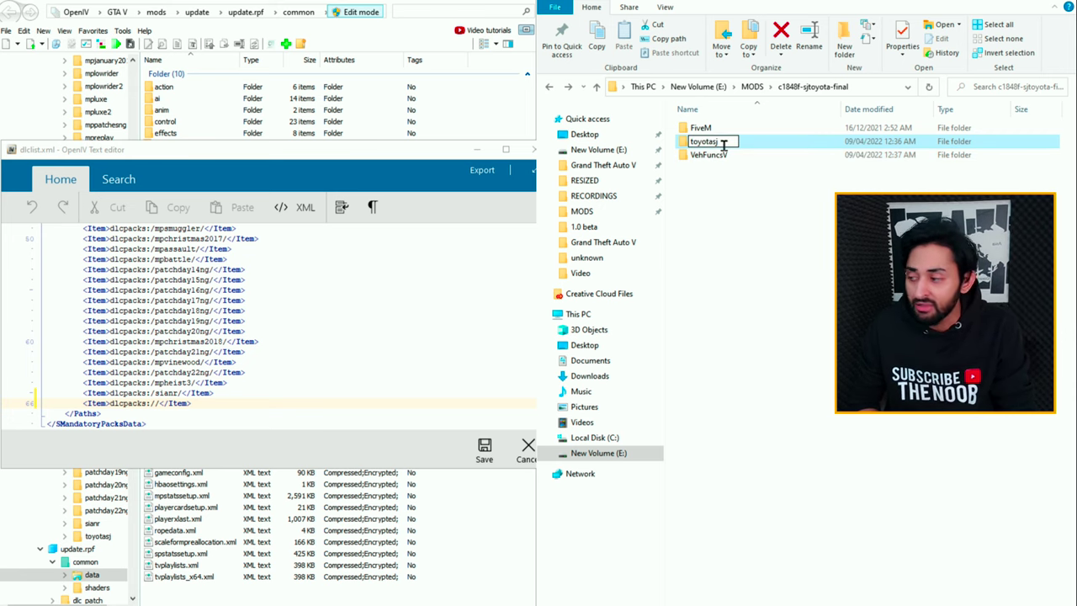
Step: Insert the copied name toyotasj between the slashes of the last dlcpacks item and save dlclist.xml
left_click(157, 402)
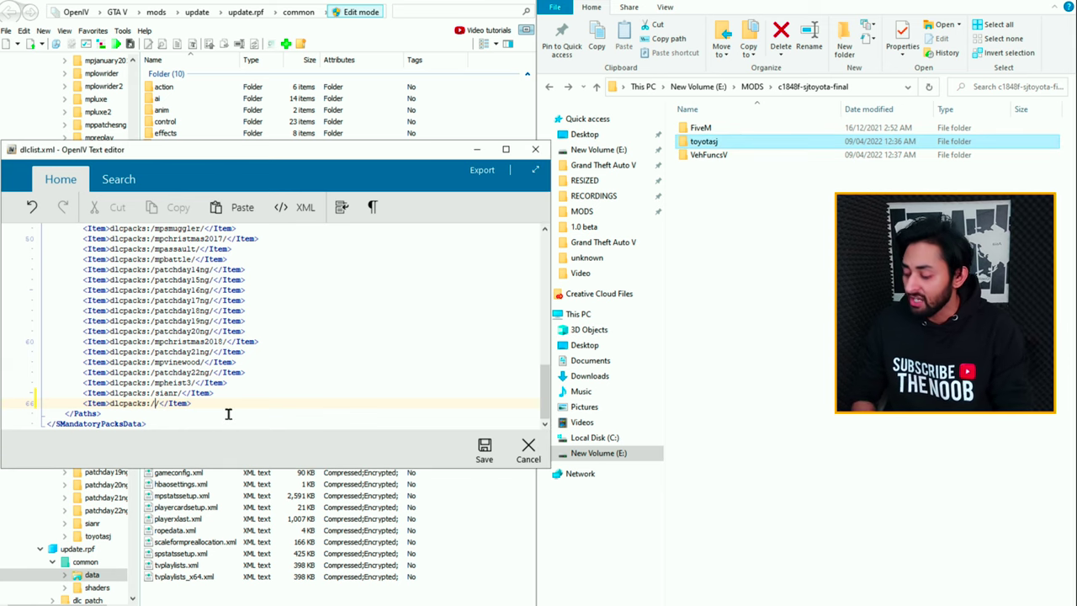
key("ctrl+v")
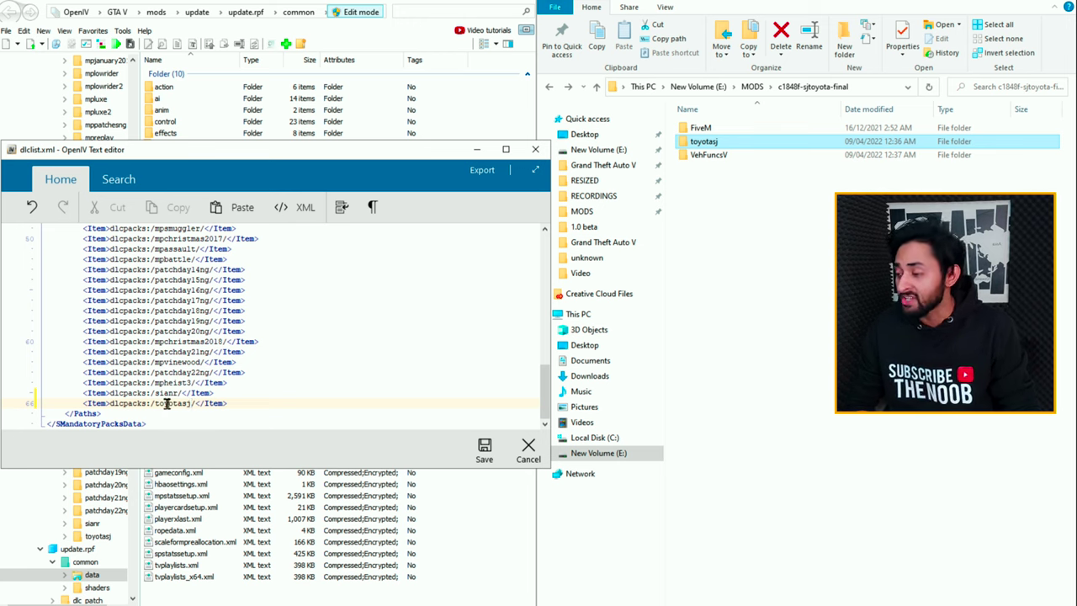
left_click(703, 141)
left_click(705, 143)
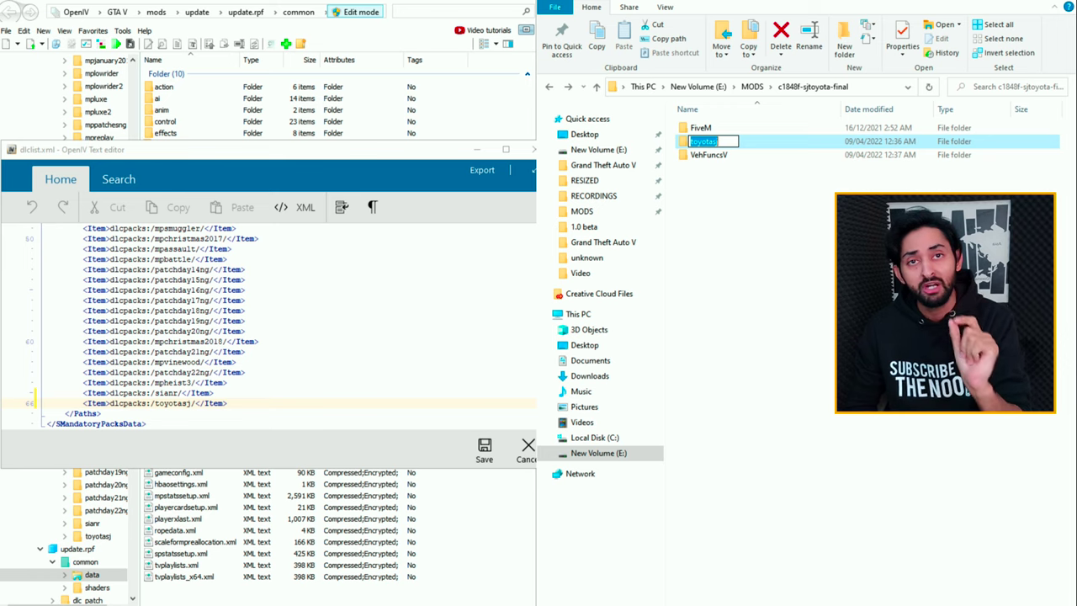
left_click(416, 389)
left_click(245, 404)
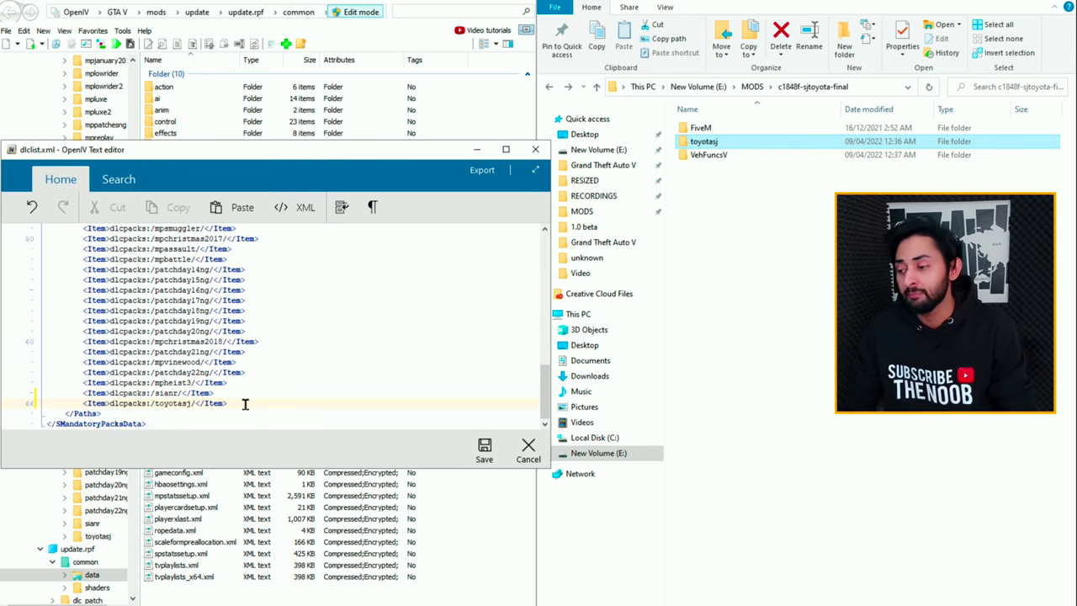
left_click(485, 446)
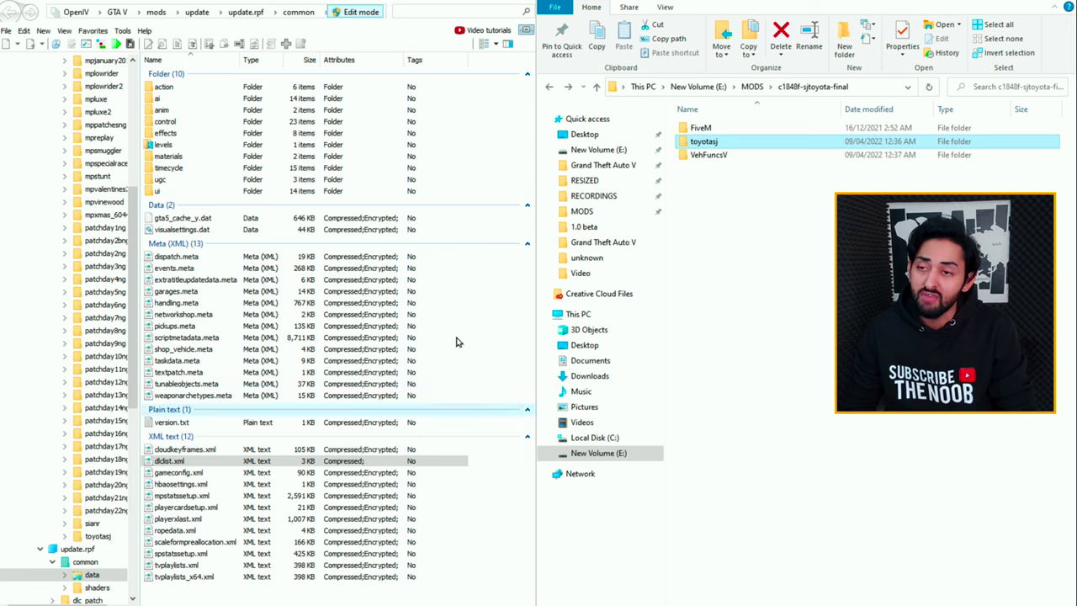
left_click(712, 141)
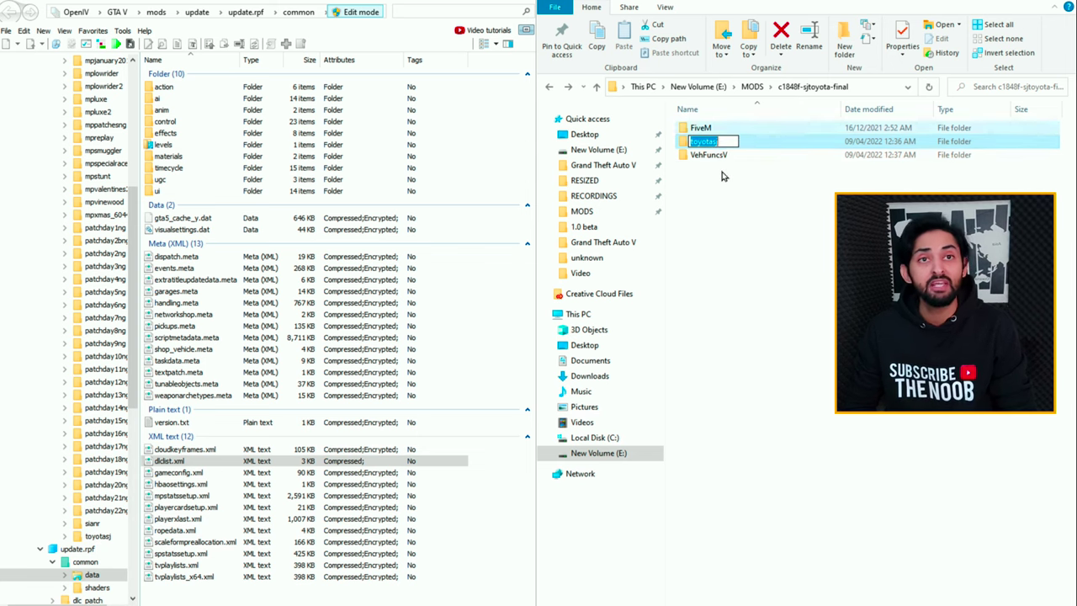